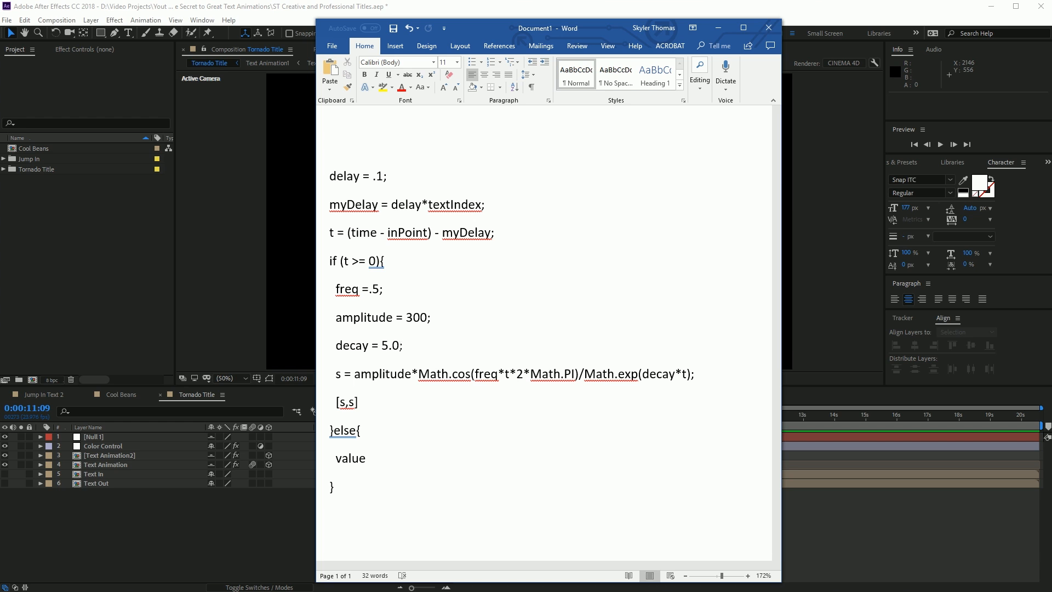
Move the Word document out of the way and create a new composition named New Text in After Effects.
drag(522, 28, 1051, 31)
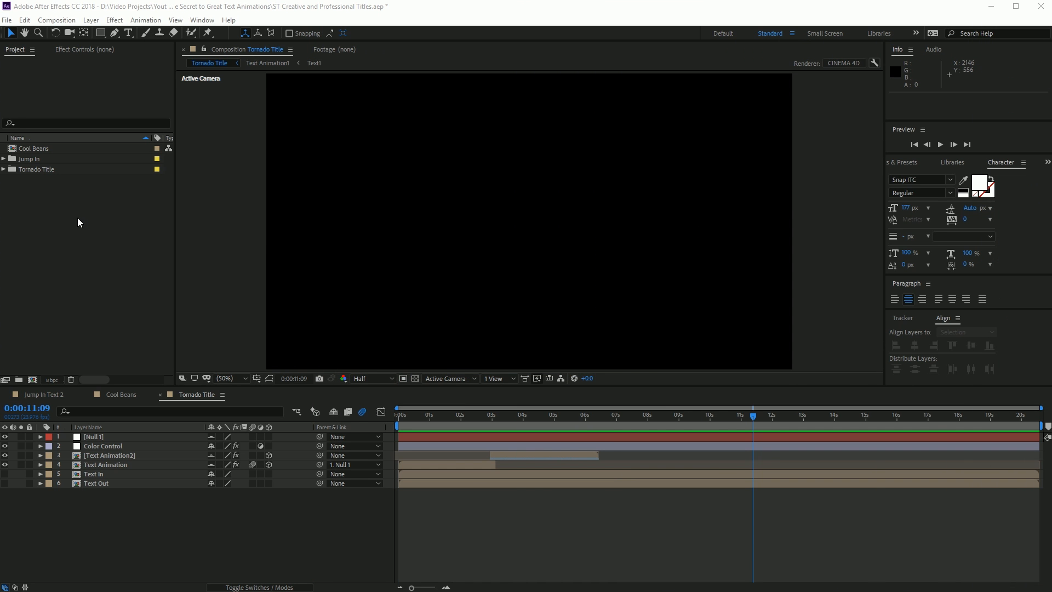
right_click(28, 209)
click(53, 215)
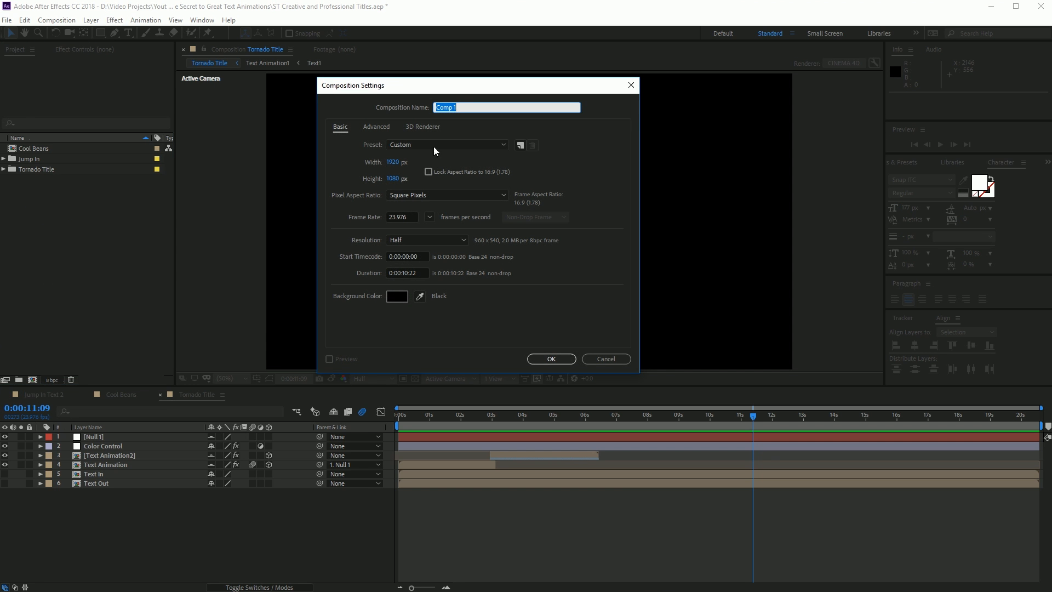
text(New Text)
key(Return)
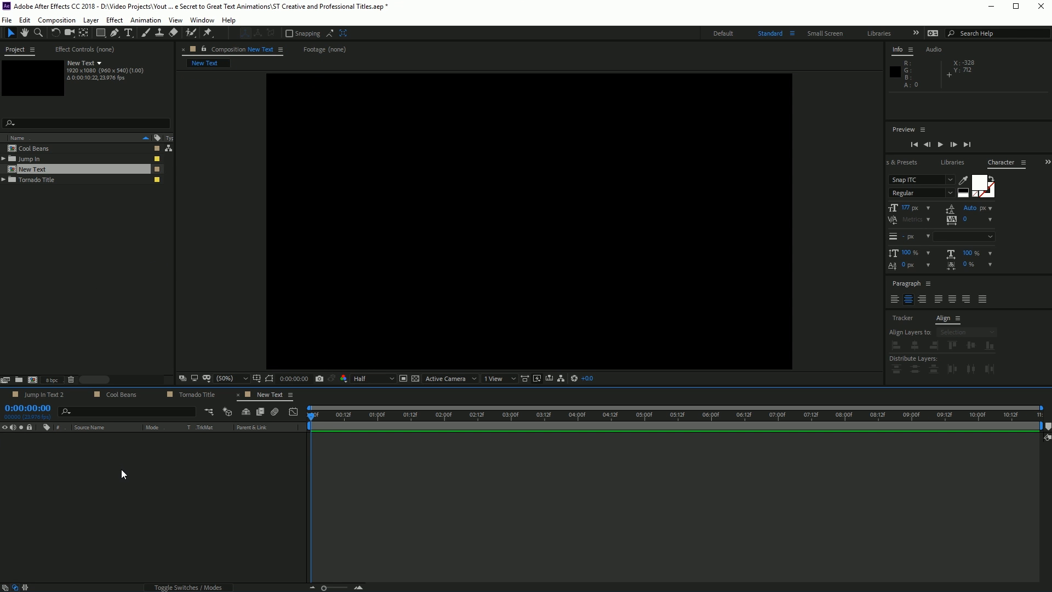
Add a horizontal text layer reading "Fun New Text" in the composition.
click(128, 33)
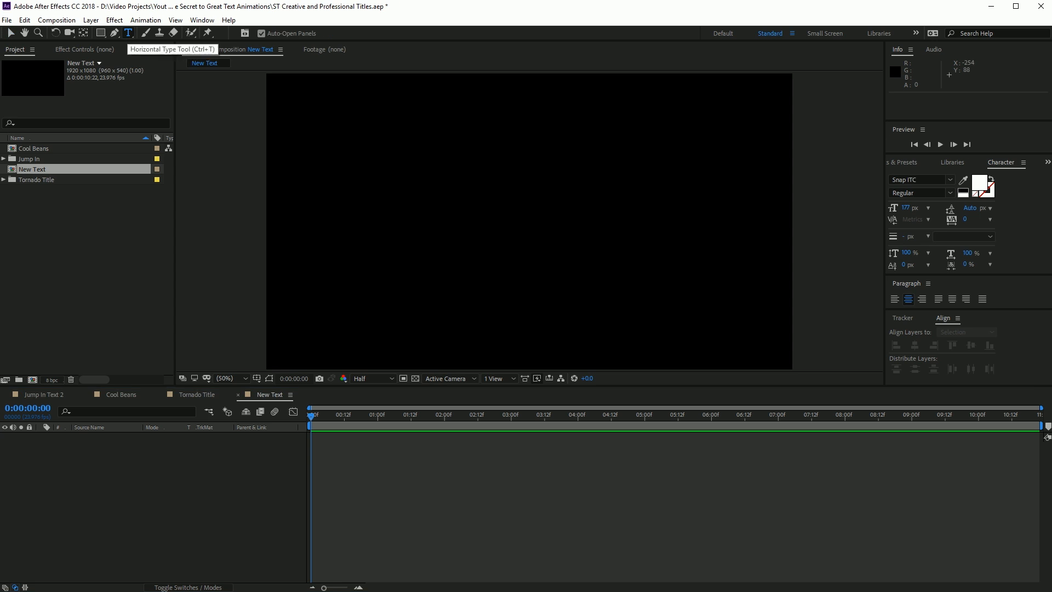
click(509, 226)
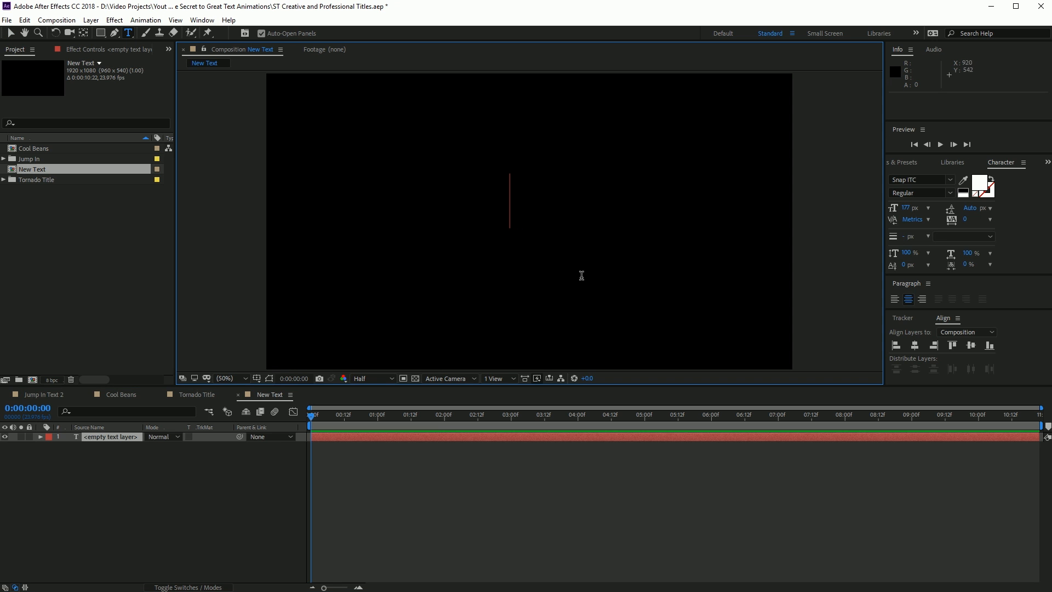
text(Fun New)
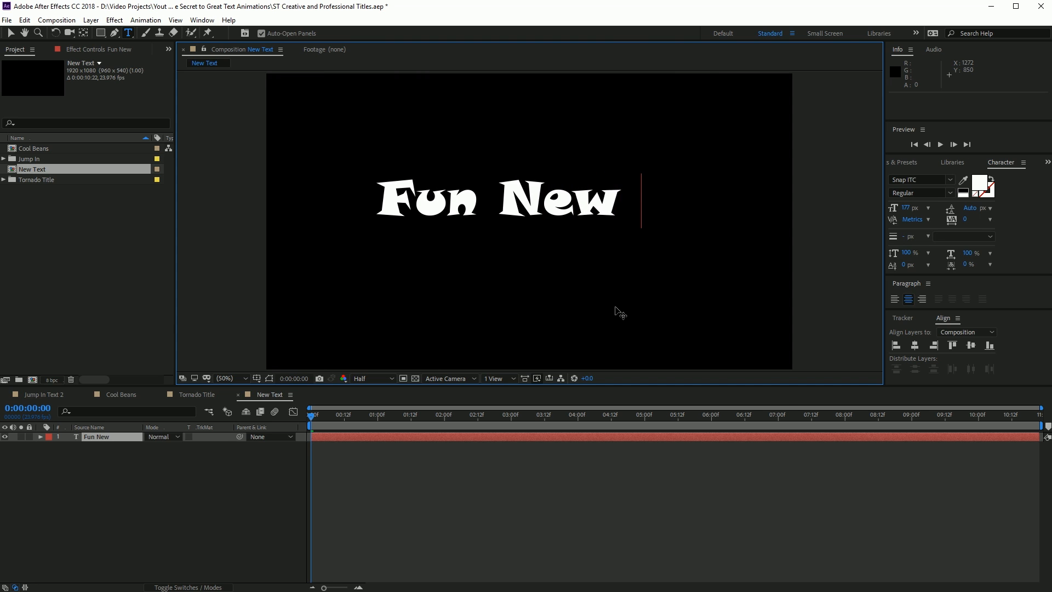
text( Text)
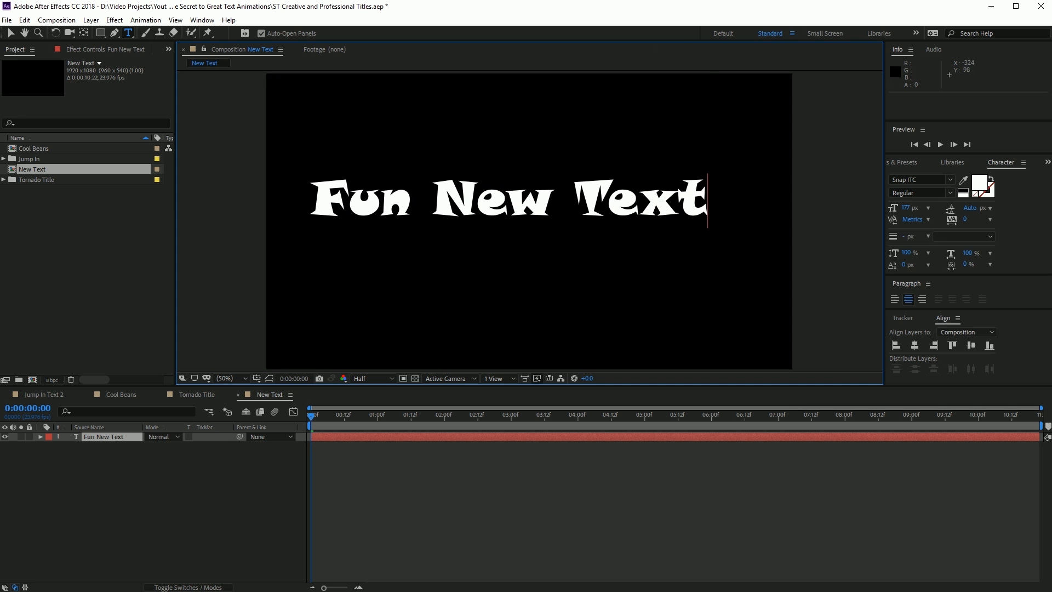
Centre the text layer horizontally and vertically in the composition.
click(9, 29)
click(913, 344)
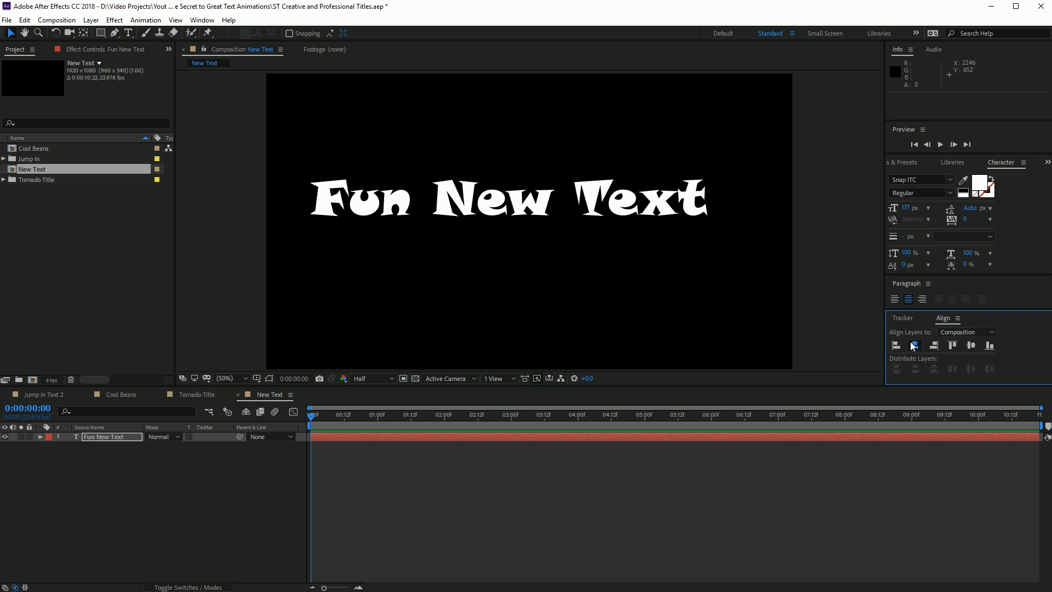
click(971, 346)
click(202, 20)
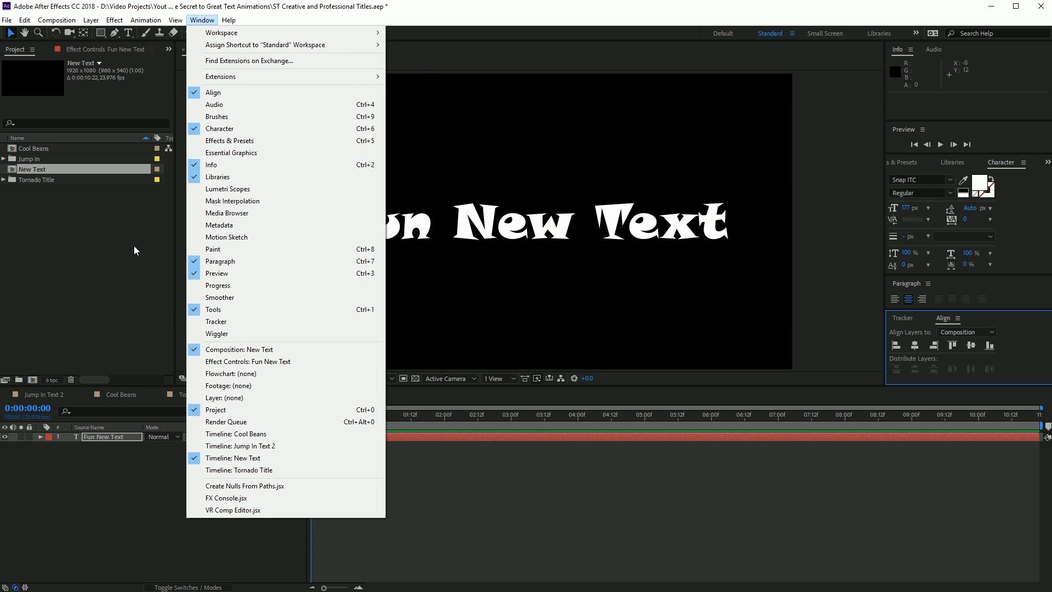
click(134, 251)
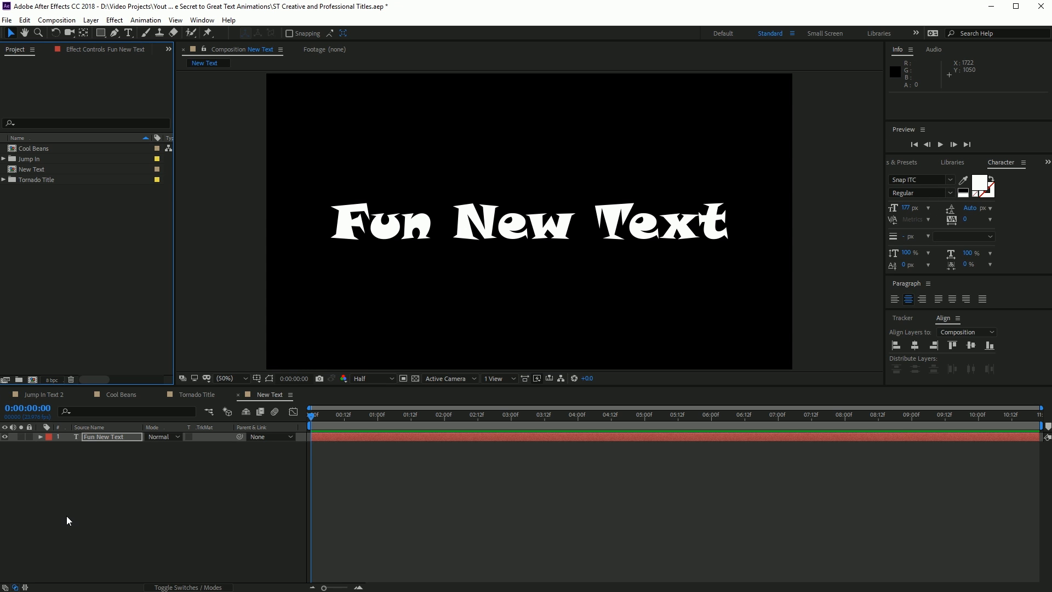
Expand the text layer's Text properties and add a Position animator.
click(47, 451)
click(40, 437)
click(50, 447)
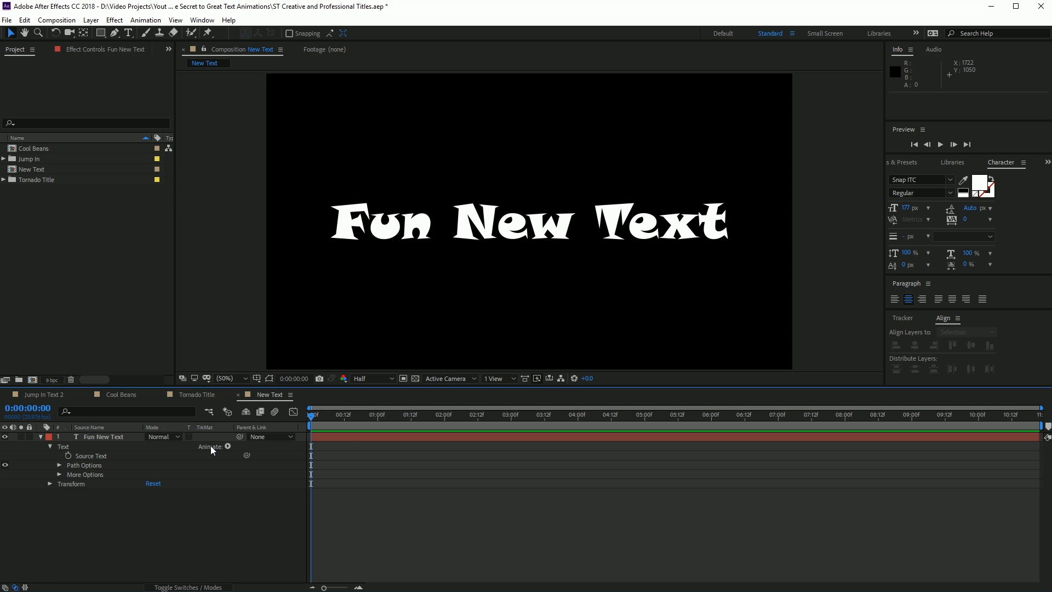
click(228, 447)
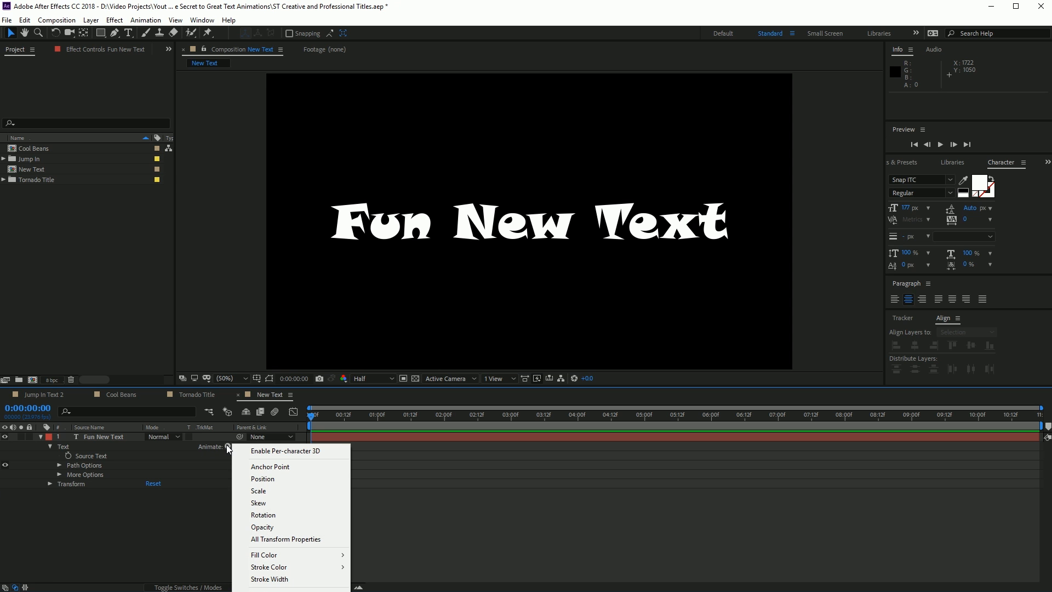
click(275, 479)
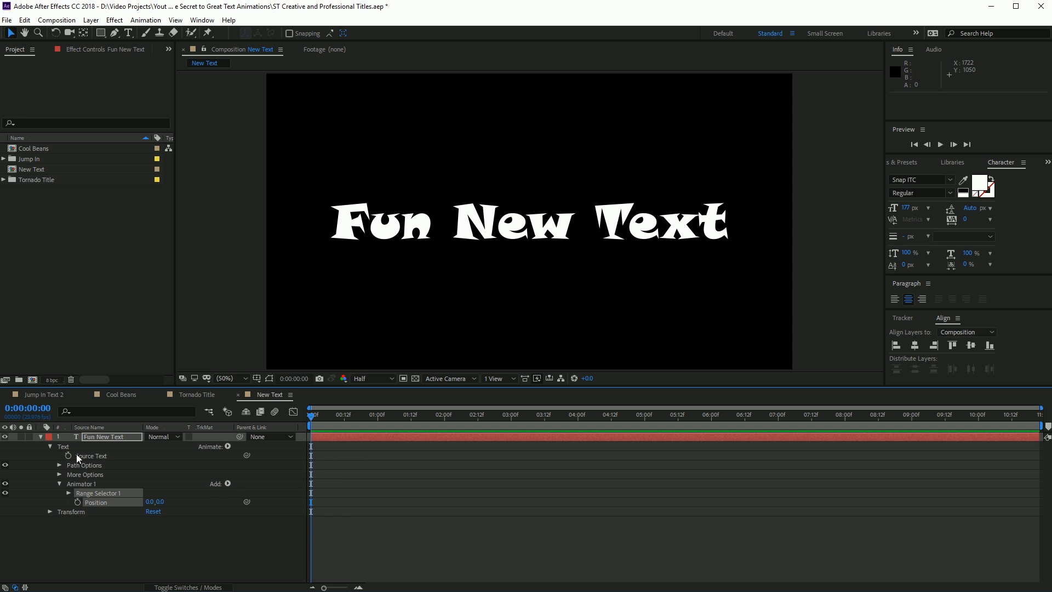
Add an Expression selector to Animator 1 of the text layer.
click(88, 485)
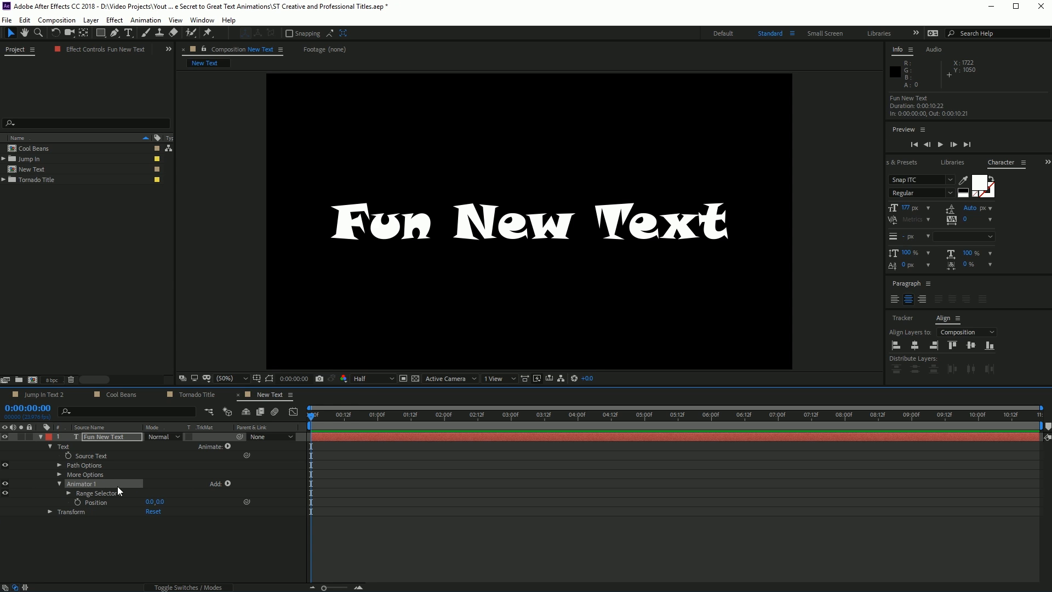
click(228, 484)
mouse_move(248, 500)
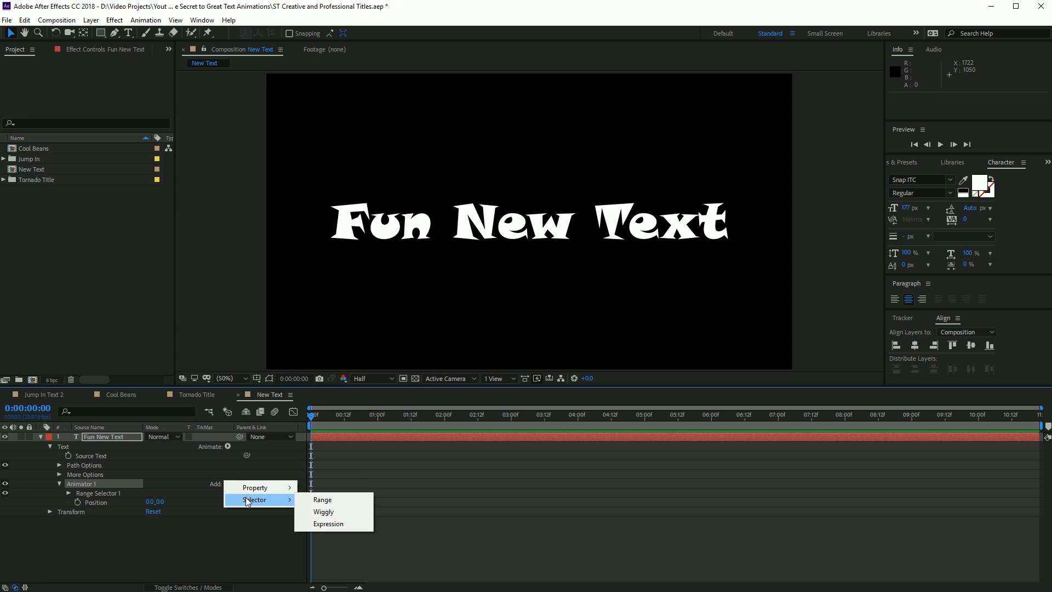
click(330, 524)
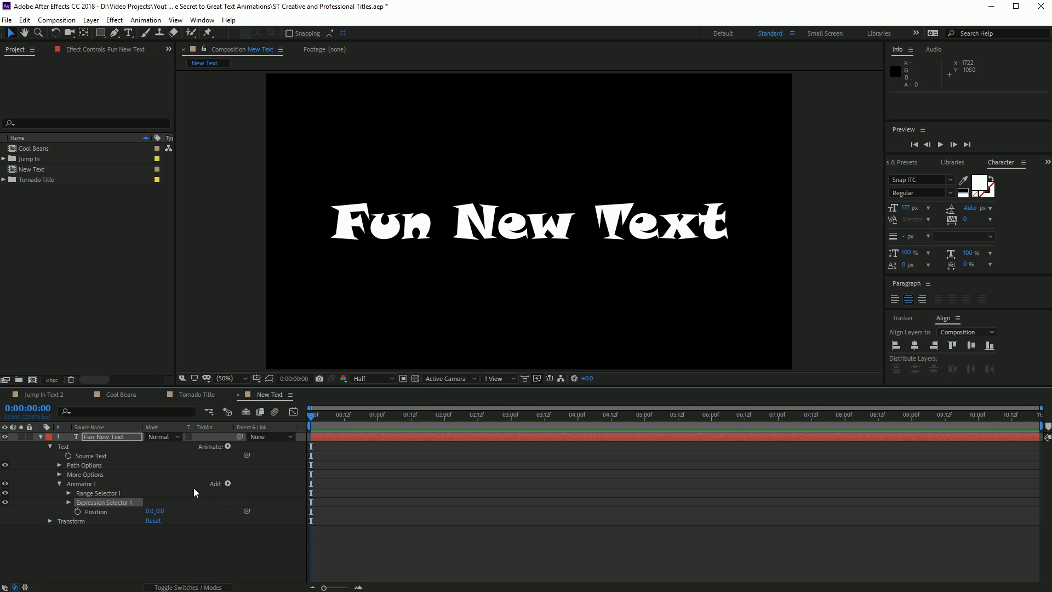
Enable an expression on Expression Selector 1's Amount and replace it with the Word document's code using delay .1, freq .5, amplitude 300 and decay 5.0.
click(69, 502)
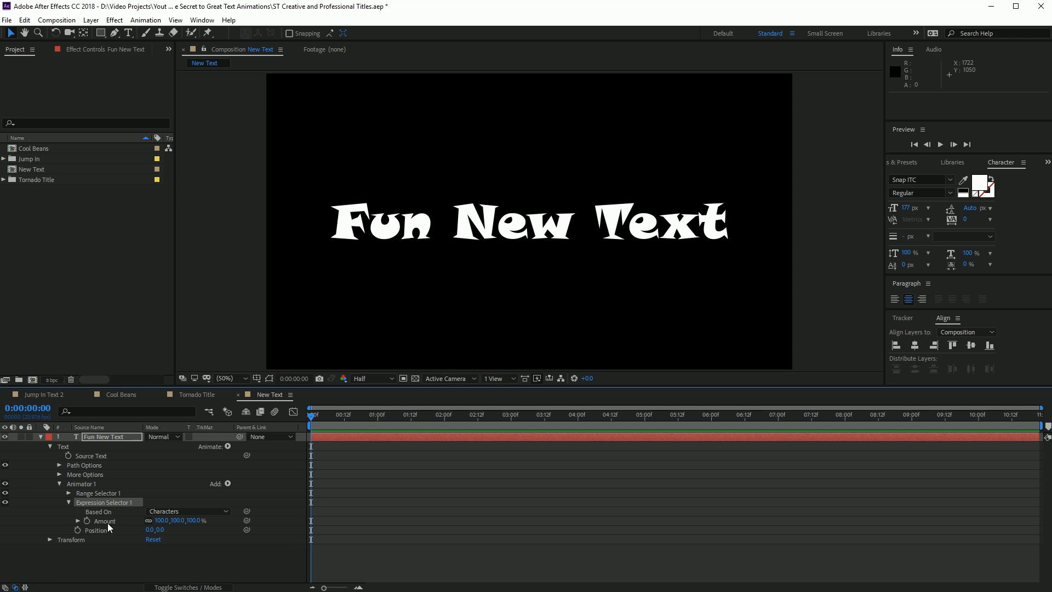
alt+click(86, 521)
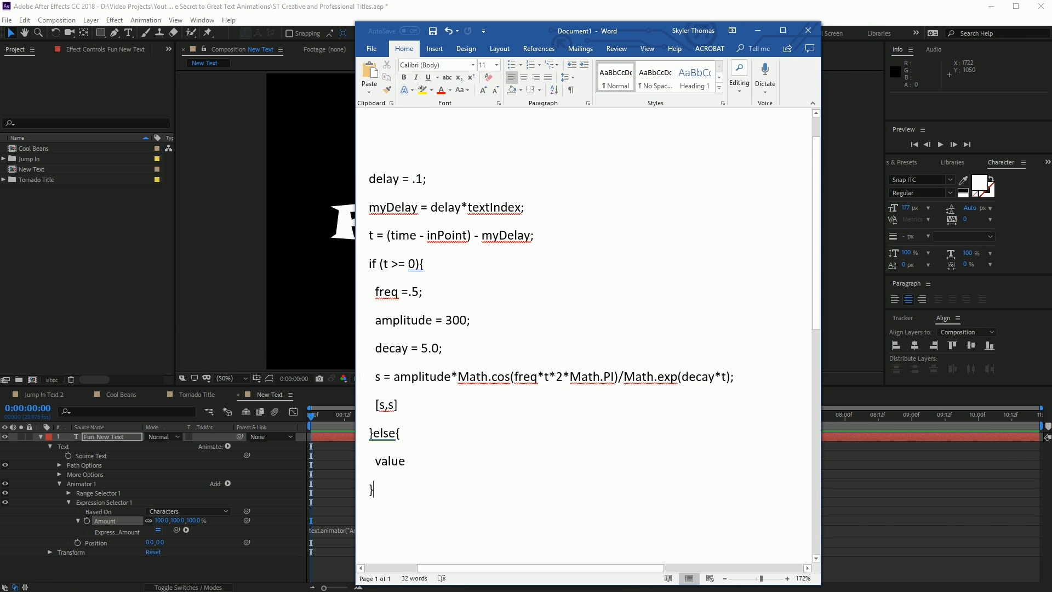
key(ctrl+a)
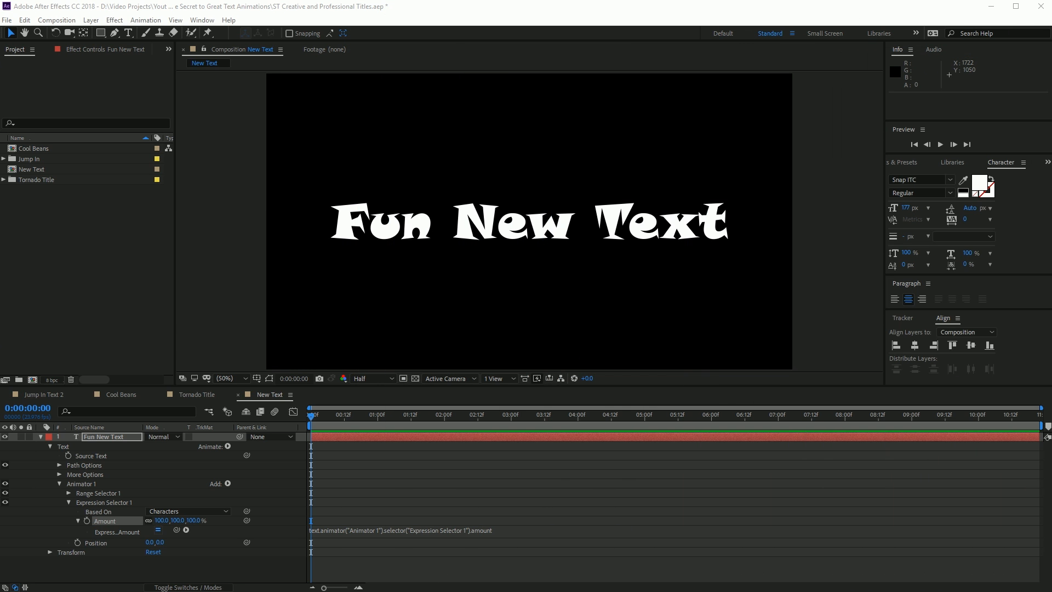
click(361, 530)
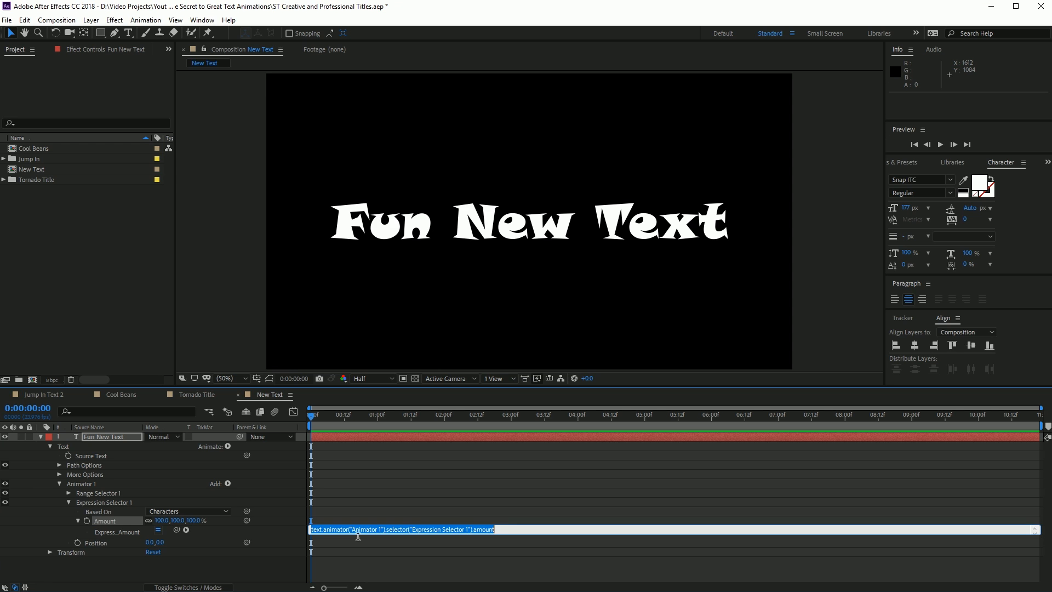
key(ctrl+v)
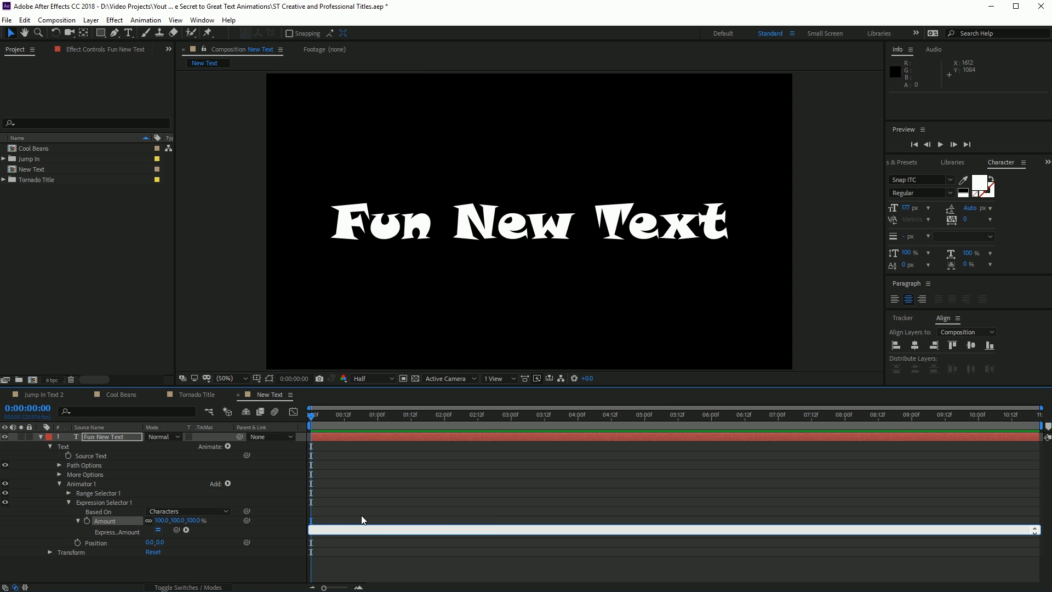
click(362, 517)
click(350, 535)
scroll(387, 543, down, 3)
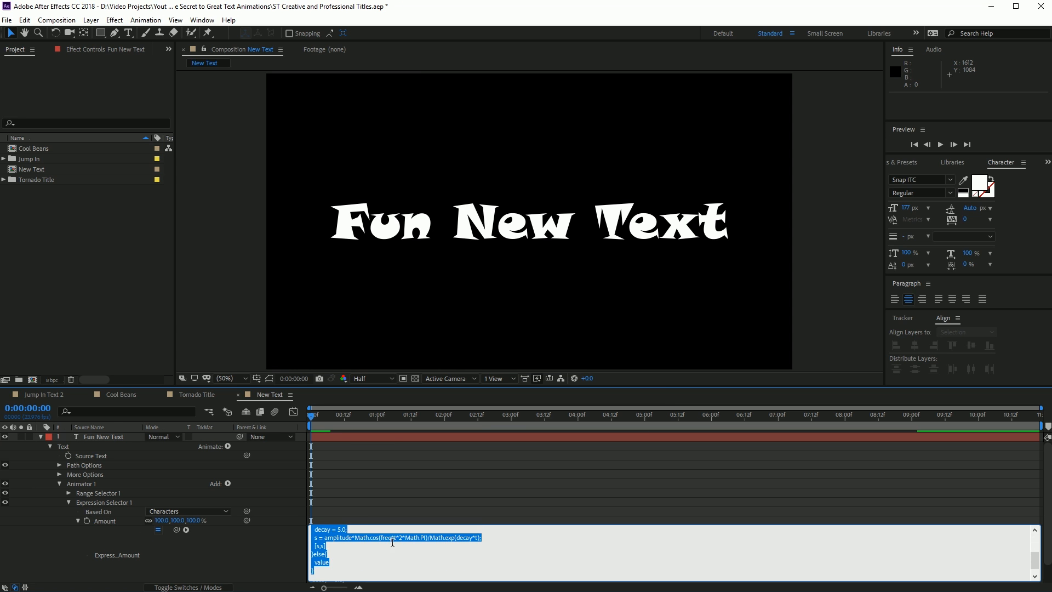
scroll(388, 557, up, 3)
click(358, 513)
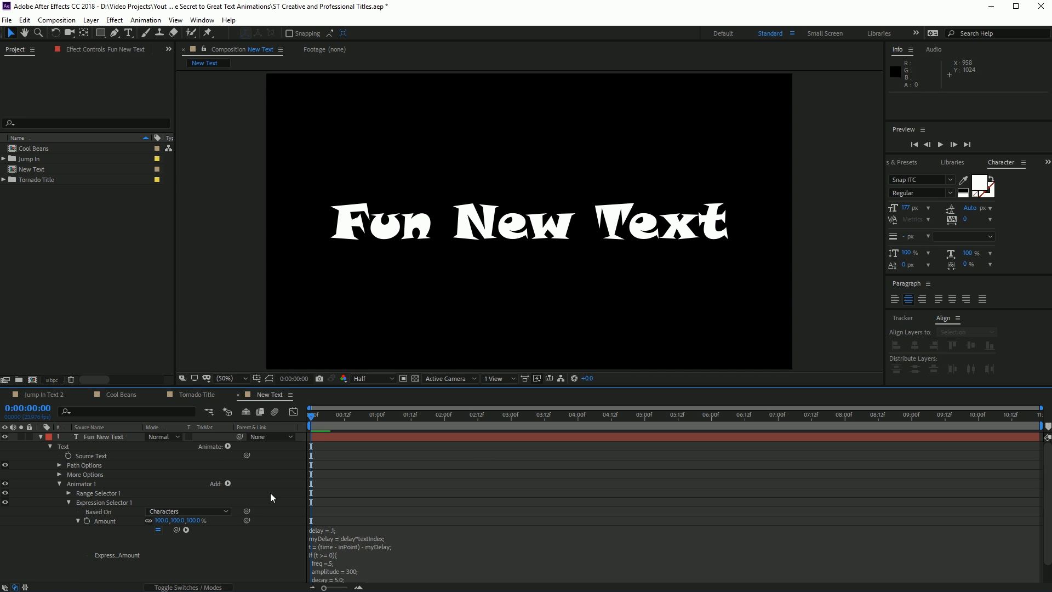
Set the animator's vertical Position value to 217 and preview the letter-by-letter animation.
scroll(271, 493, down, 1)
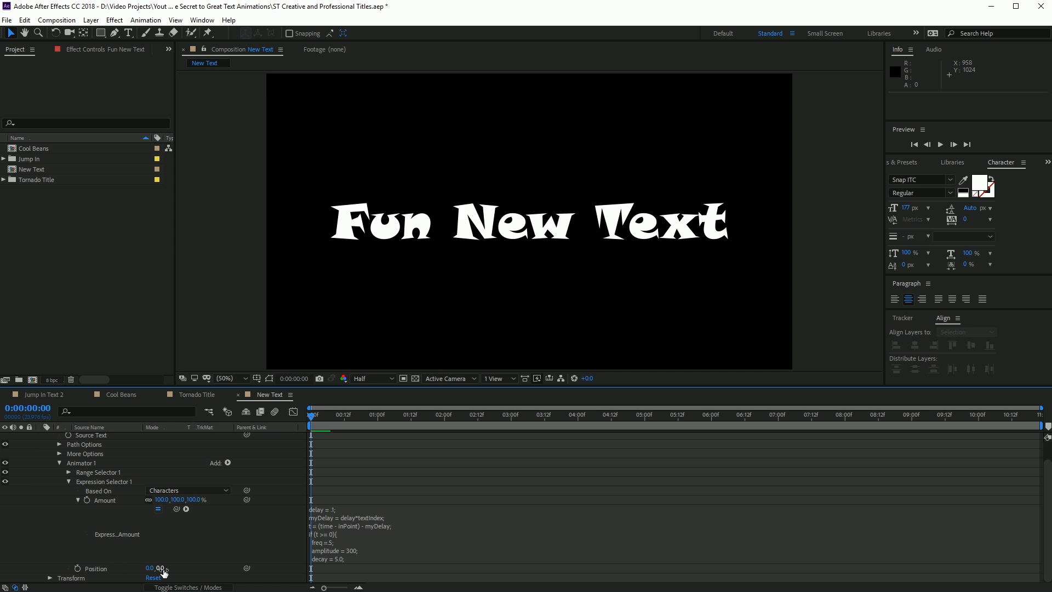
drag(187, 568, 300, 548)
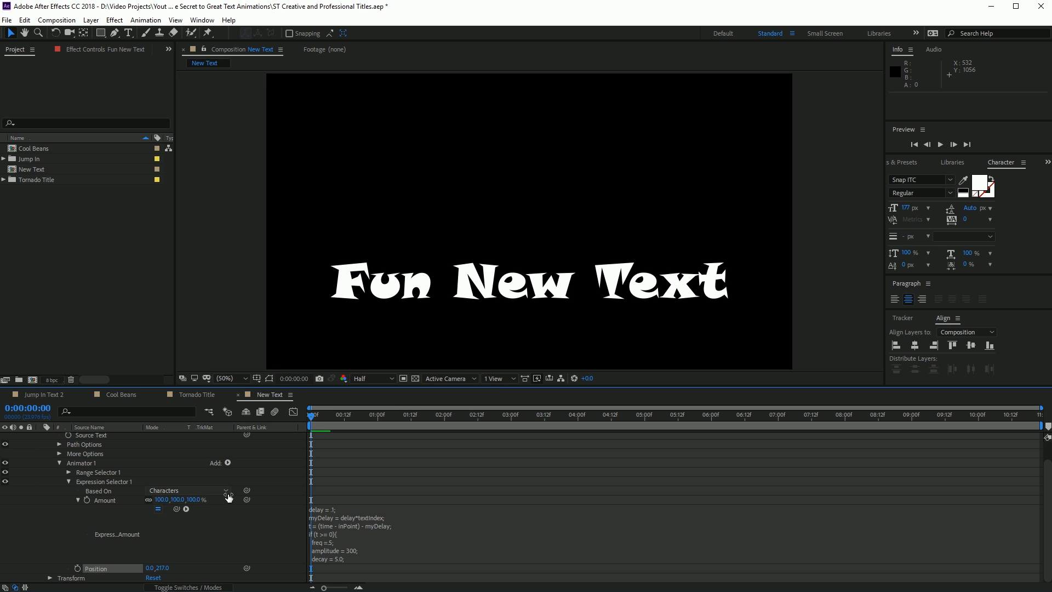
click(184, 492)
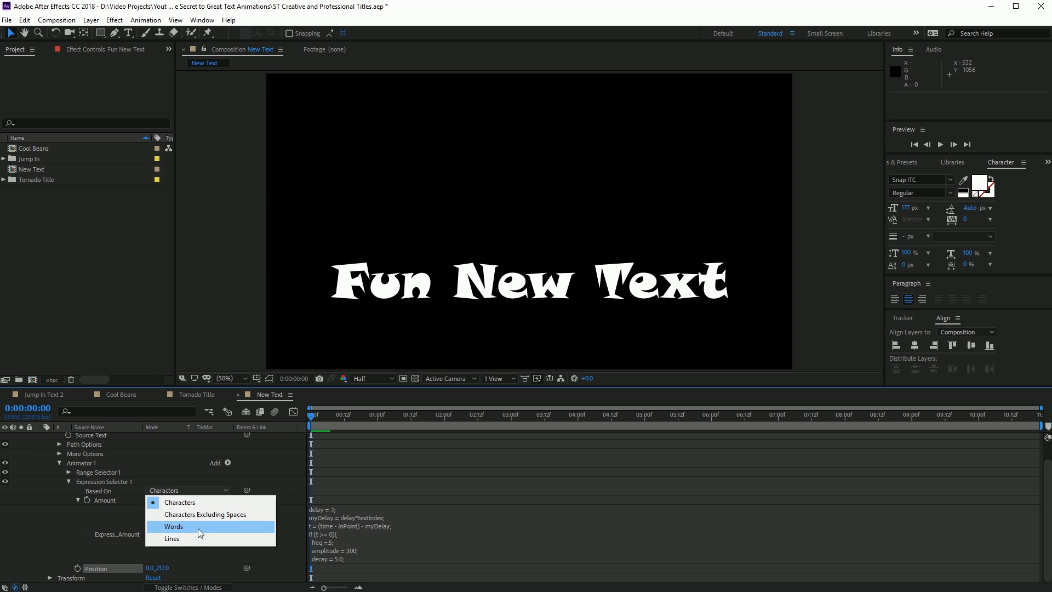
click(278, 479)
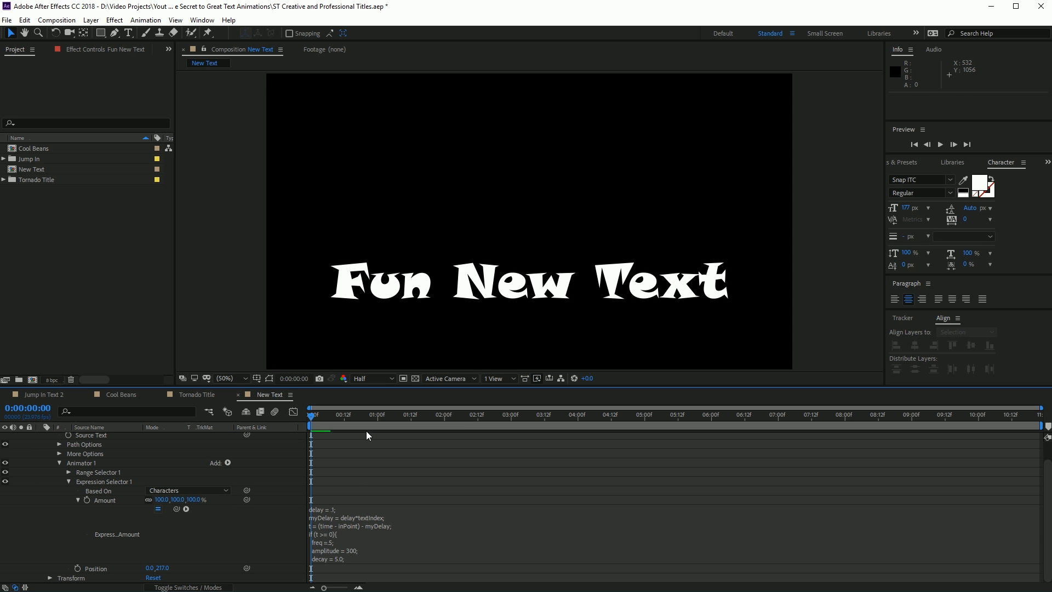
key(space)
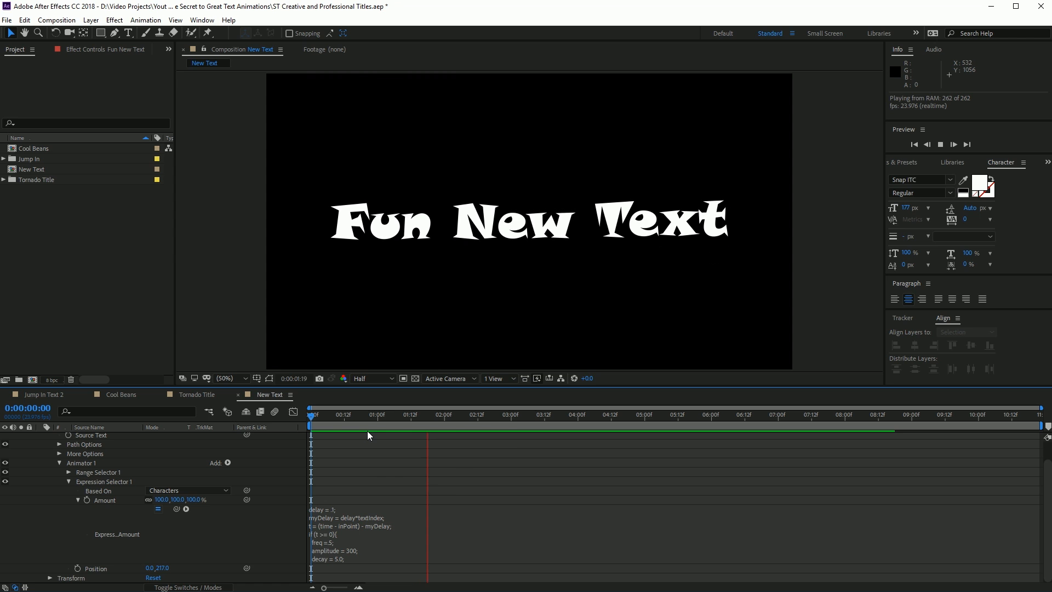
key(space)
key(space)
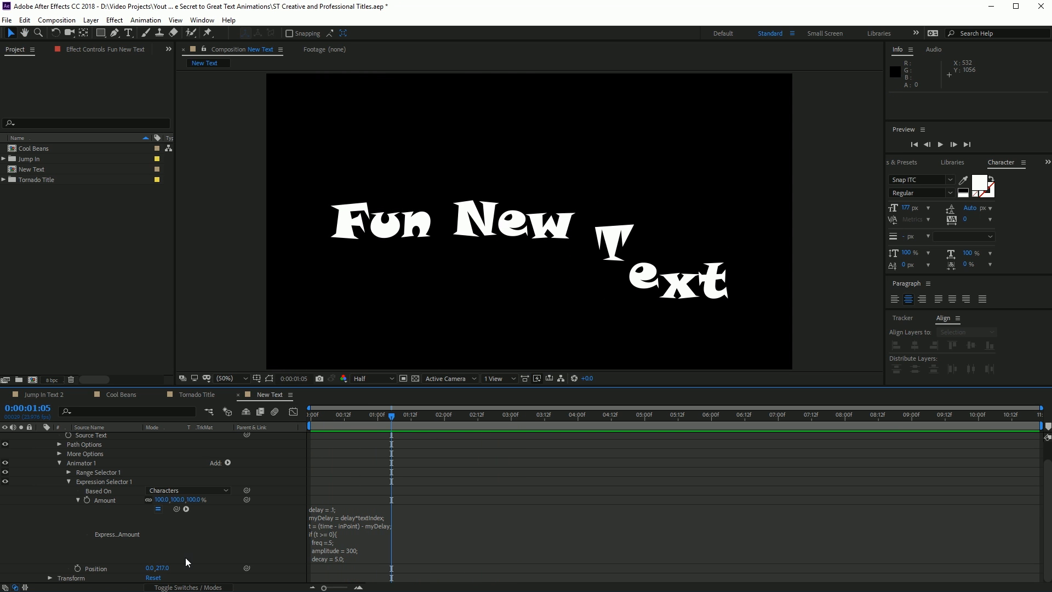
Set the animator's horizontal Position value to 342 and preview the animation from the start.
drag(149, 568, 345, 566)
key(Home)
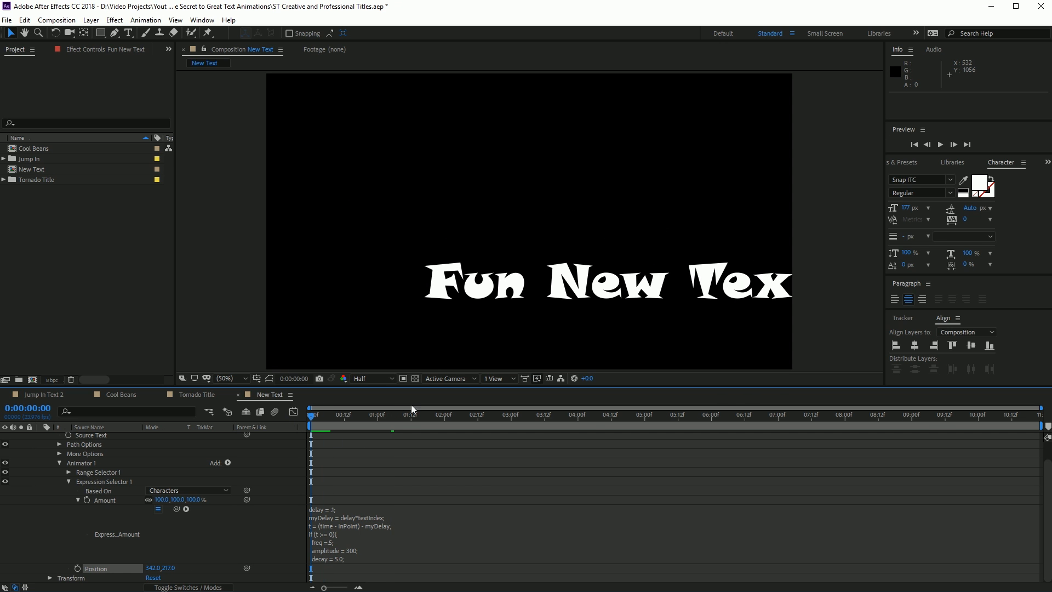
key(space)
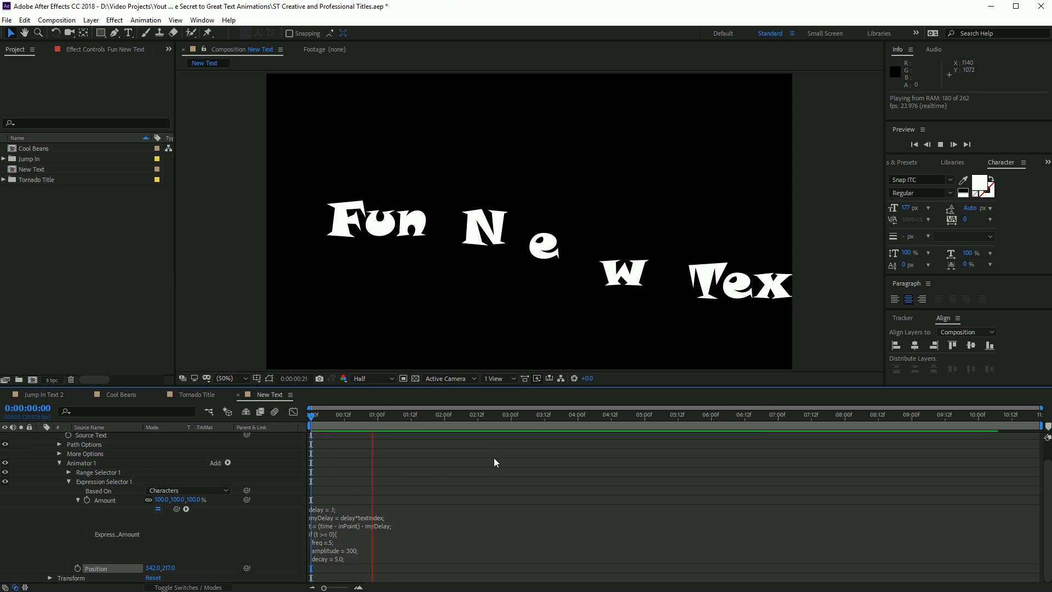
key(space)
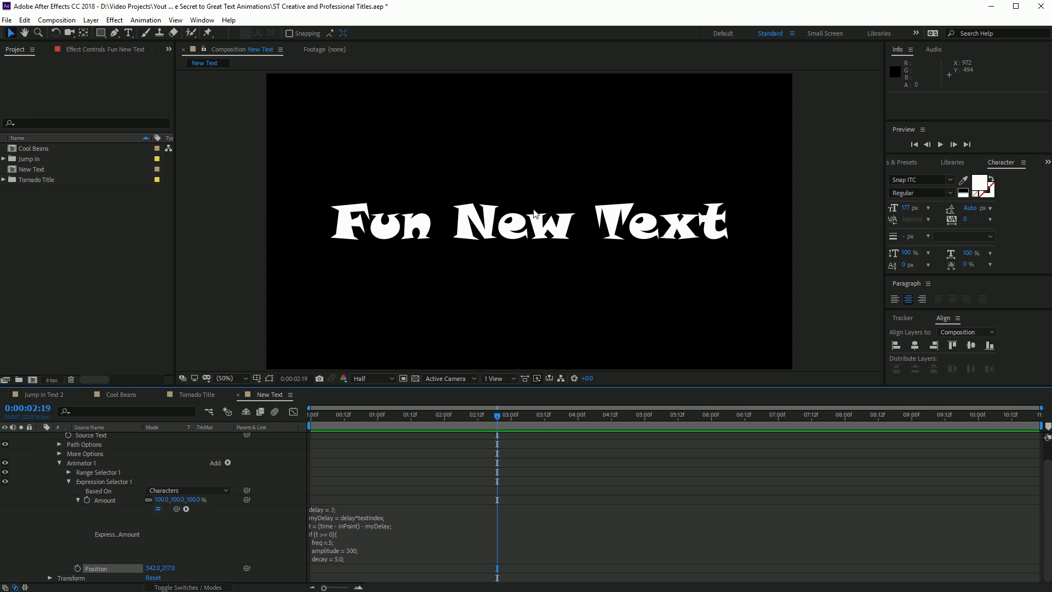
click(337, 514)
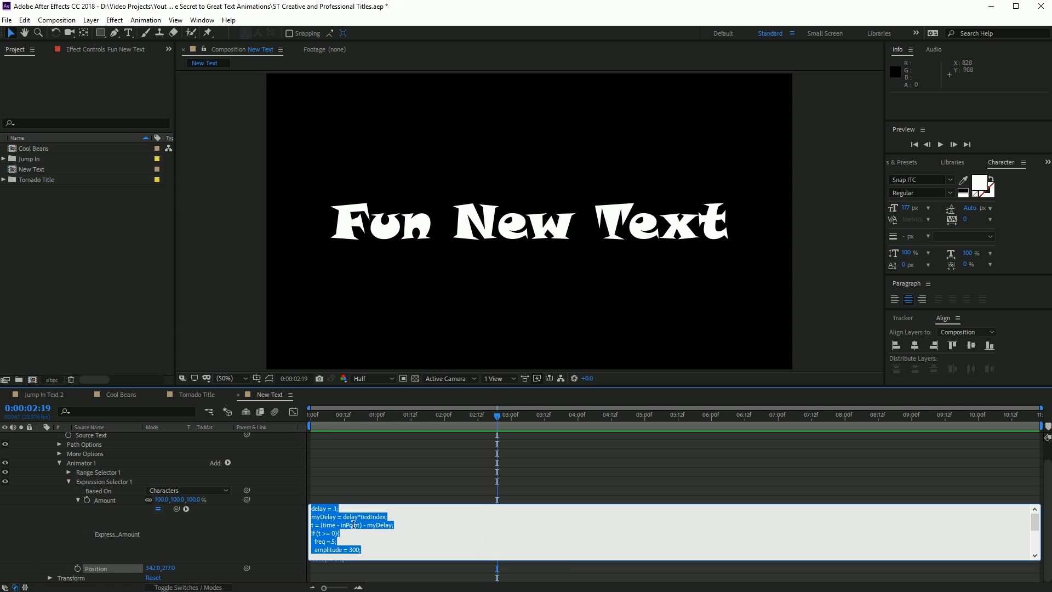
click(335, 515)
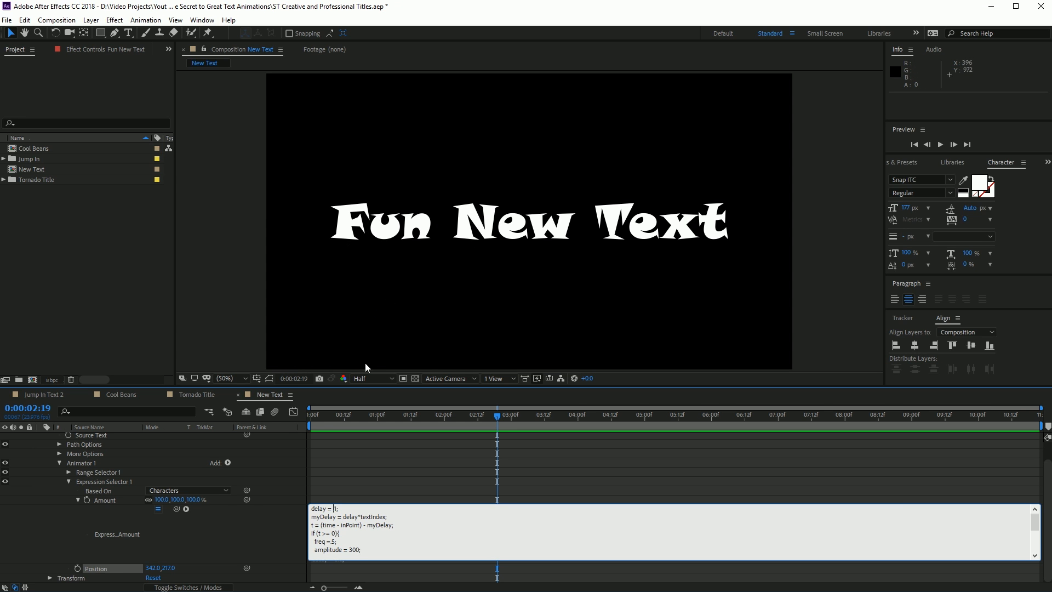
click(221, 492)
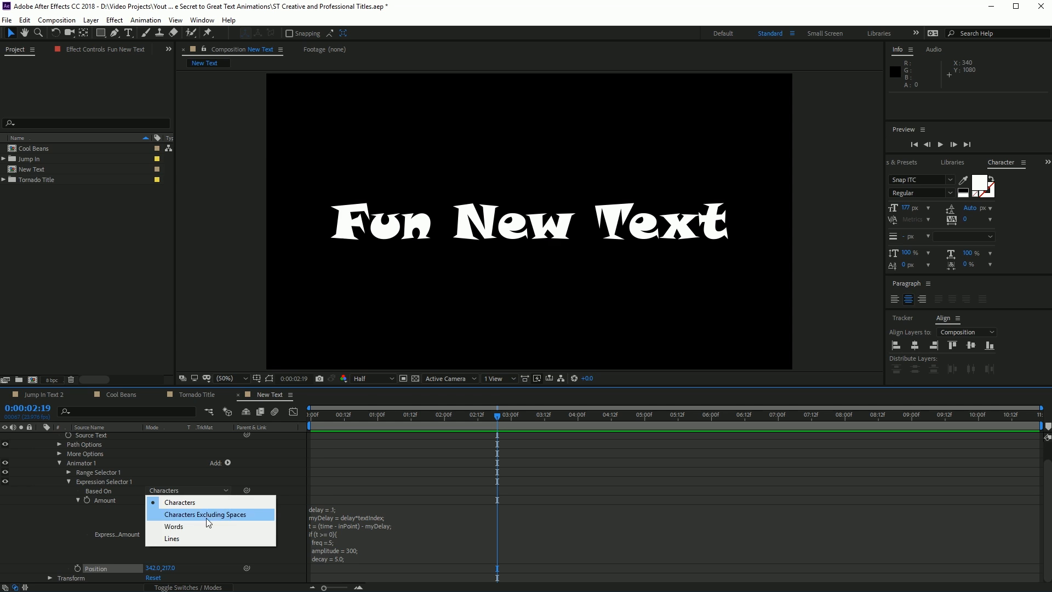
click(280, 485)
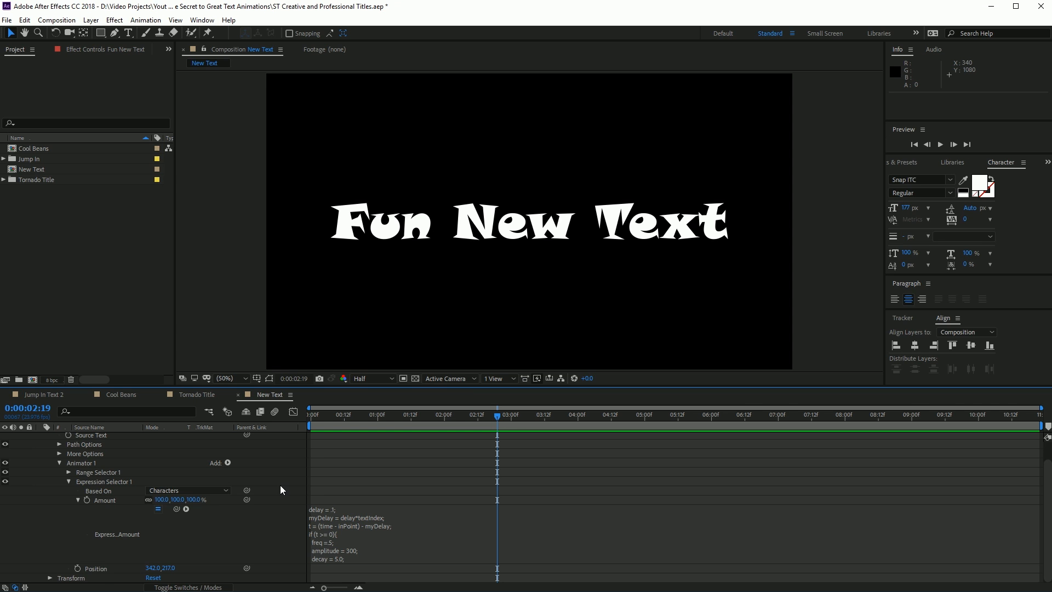
Try a delay of .5 in the Amount expression with a preview from the start, and set the delay back to .1.
click(333, 512)
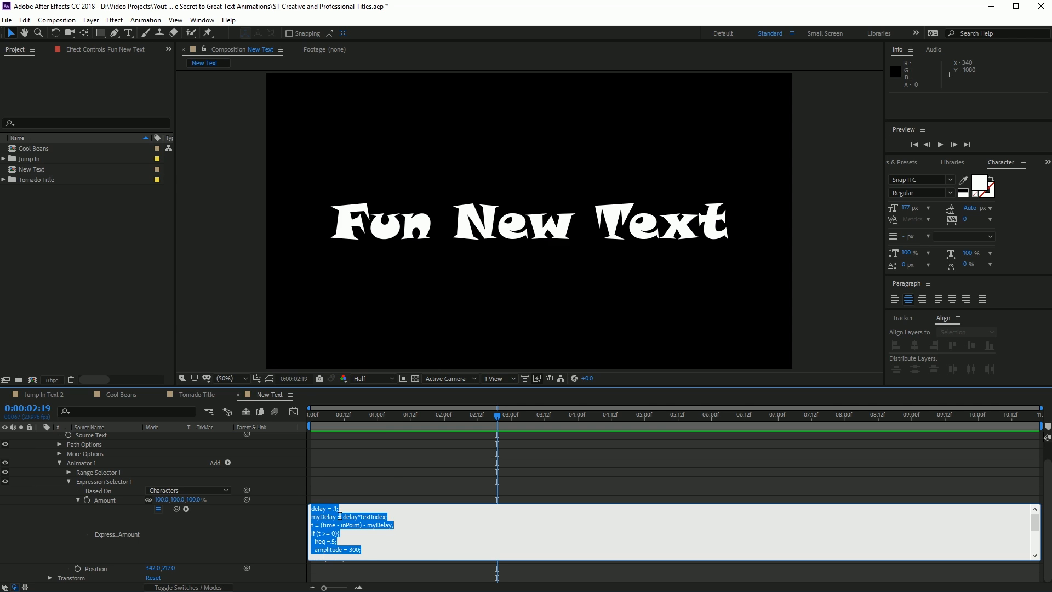
click(340, 516)
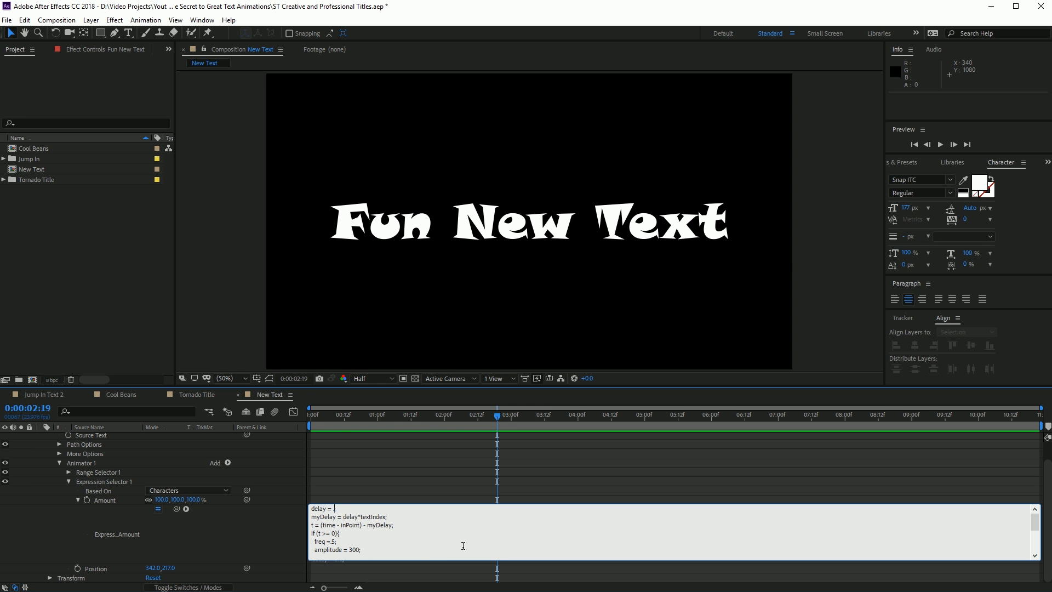
text(5)
drag(317, 417, 308, 415)
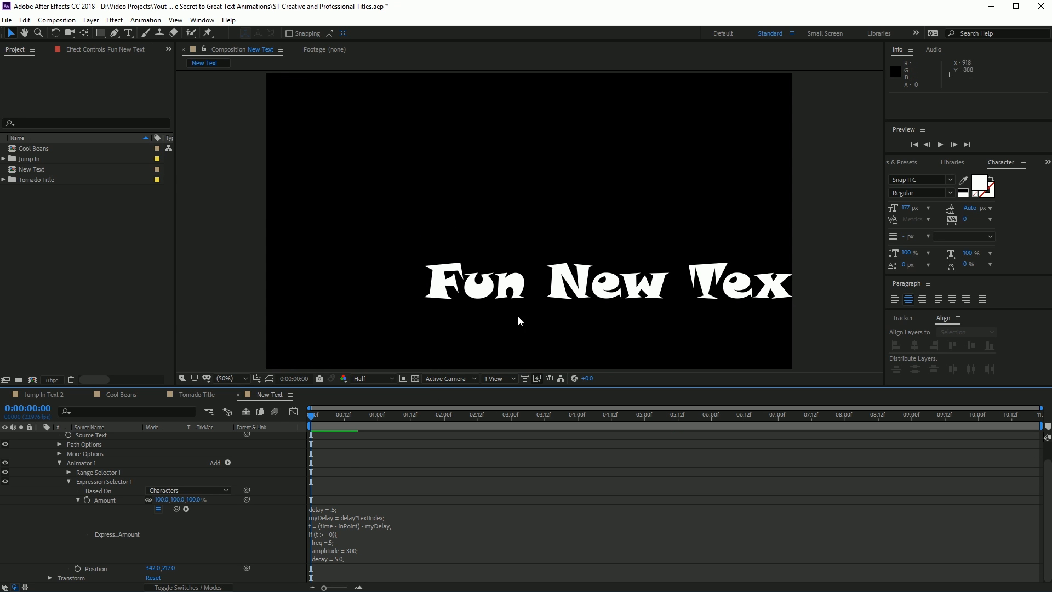
key(space)
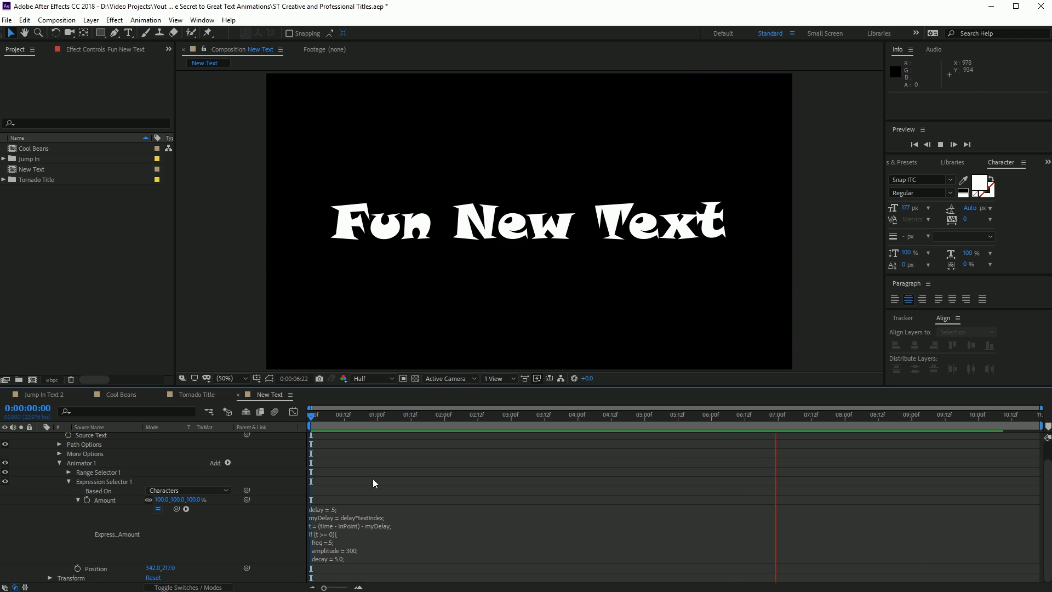
click(332, 510)
click(338, 511)
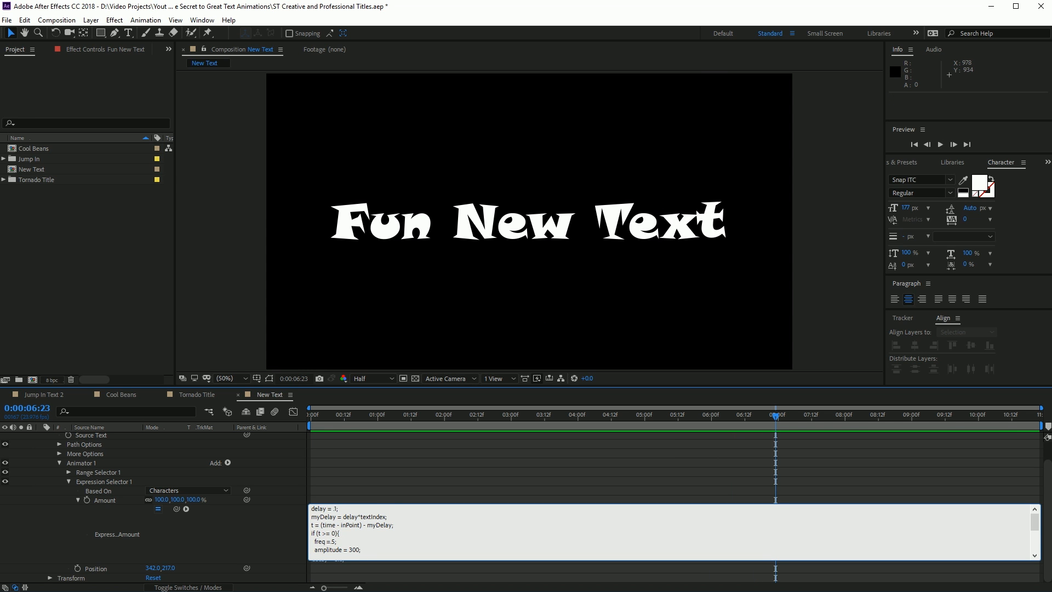
Set freq to 2 in the Amount expression and preview the text animation from the start.
scroll(372, 544, down, 1)
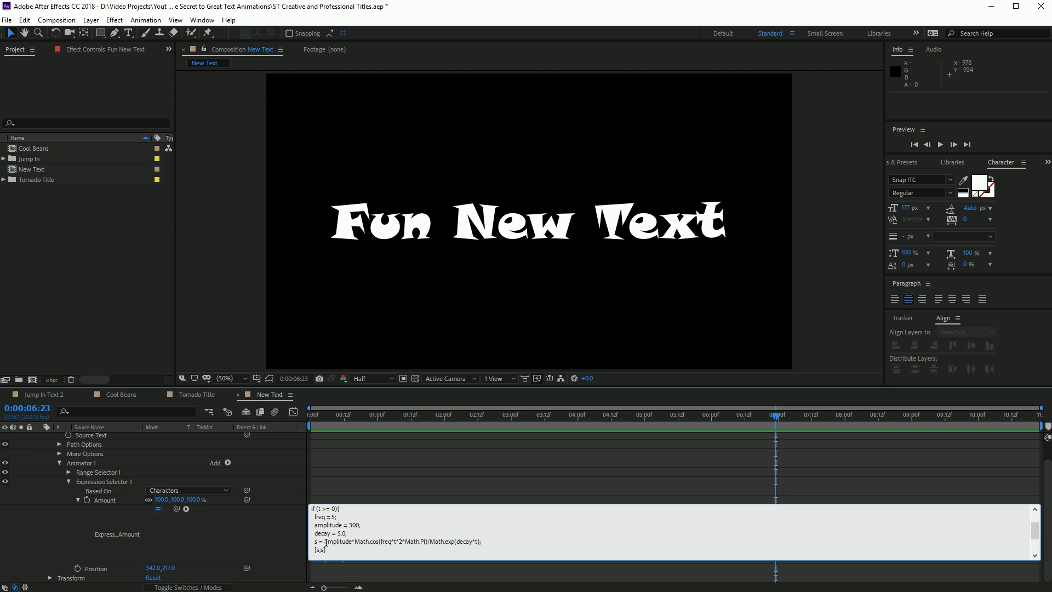
click(357, 525)
key(Right)
text(;)
text(2)
click(307, 415)
key(space)
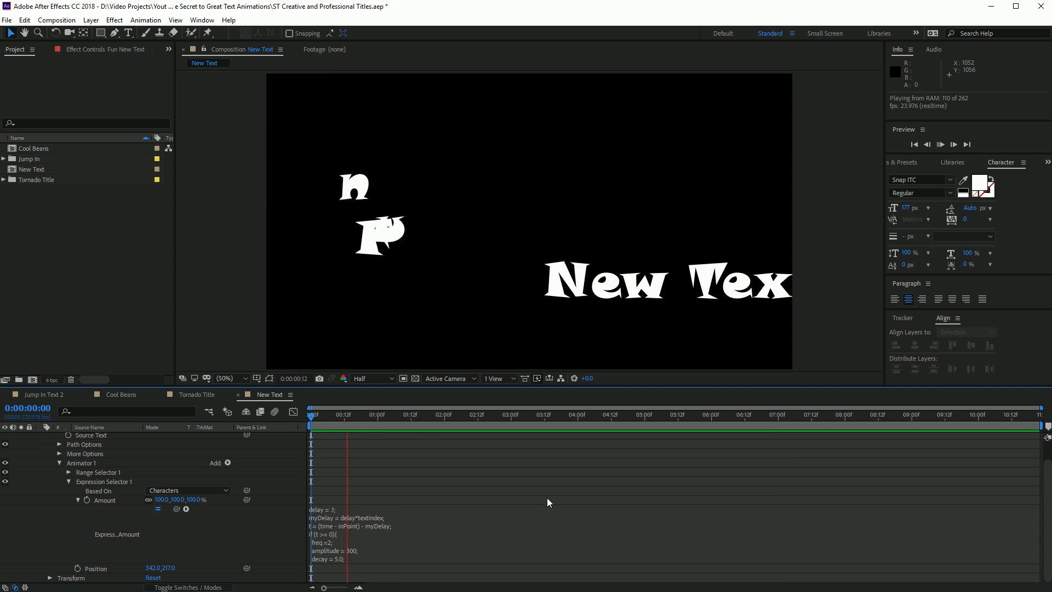
key(space)
Set the expression's freq value to 5 and preview the animation from the first frame.
click(333, 542)
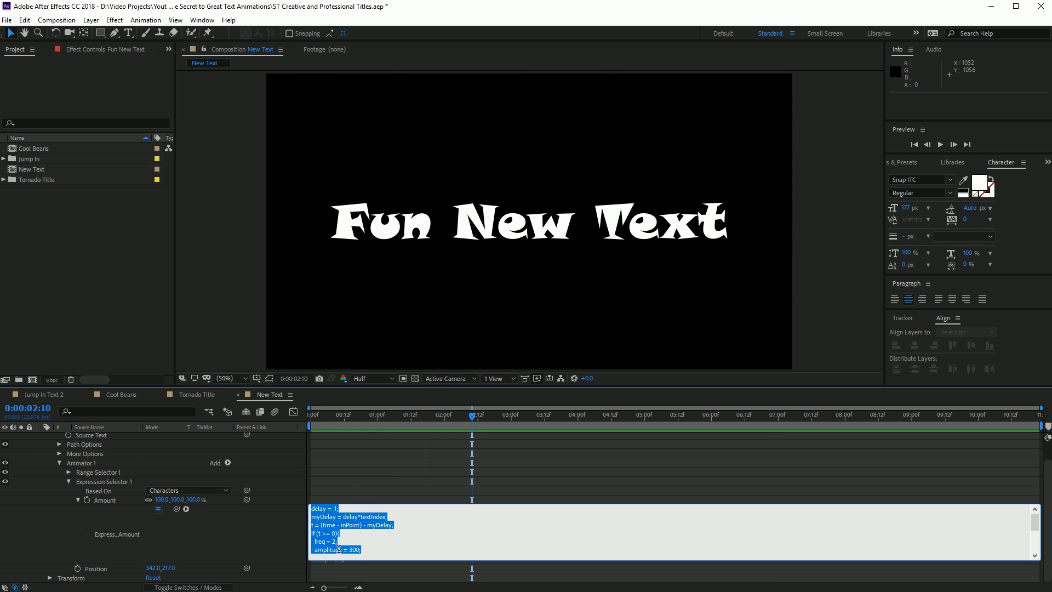
click(338, 543)
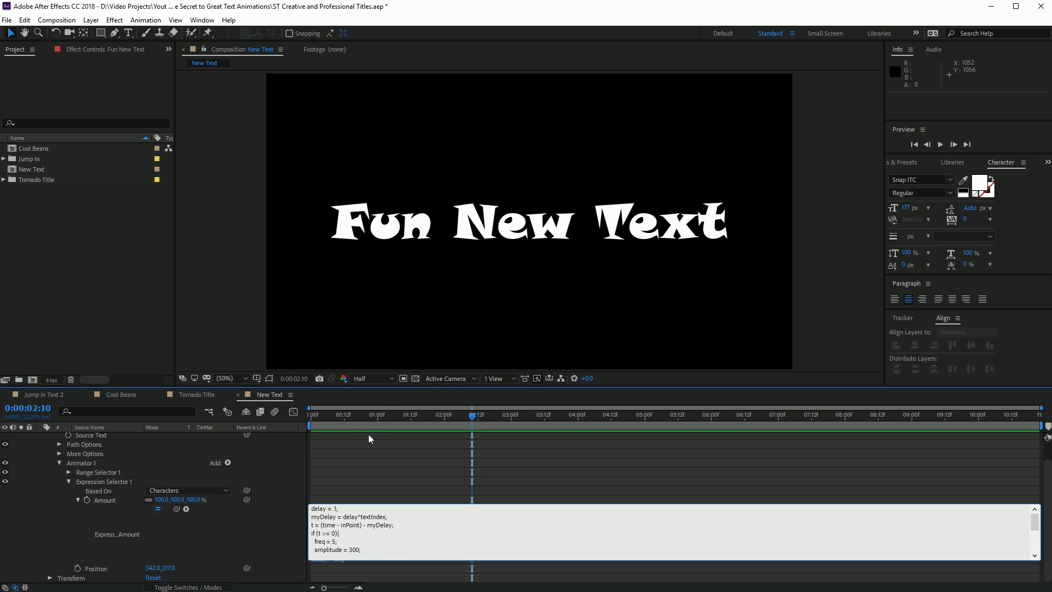
drag(338, 416, 298, 415)
key(space)
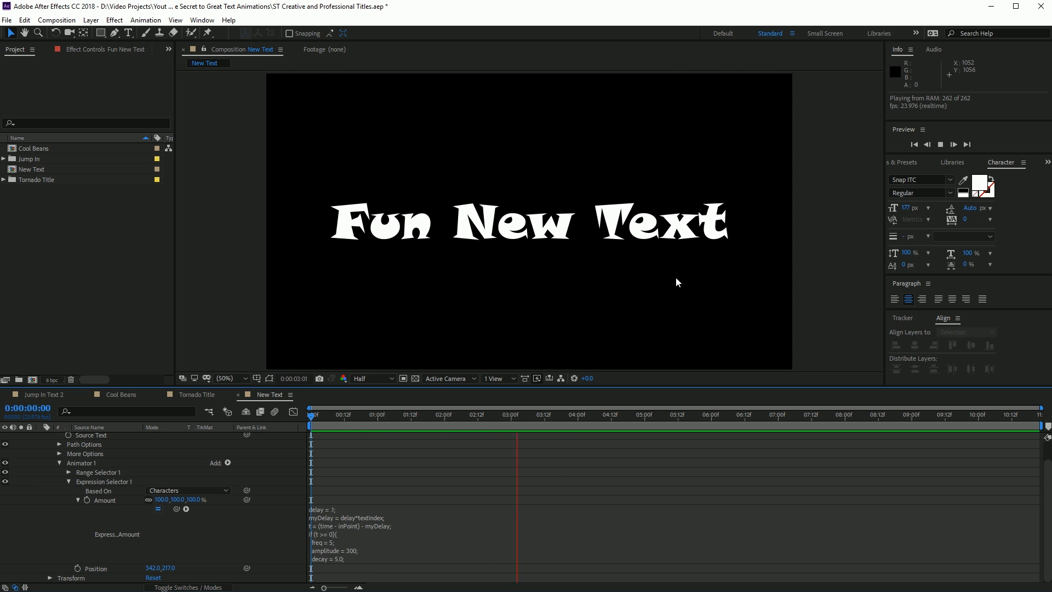
key(space)
Set the expression's freq value to 1 and preview the animation from the first frame.
click(330, 547)
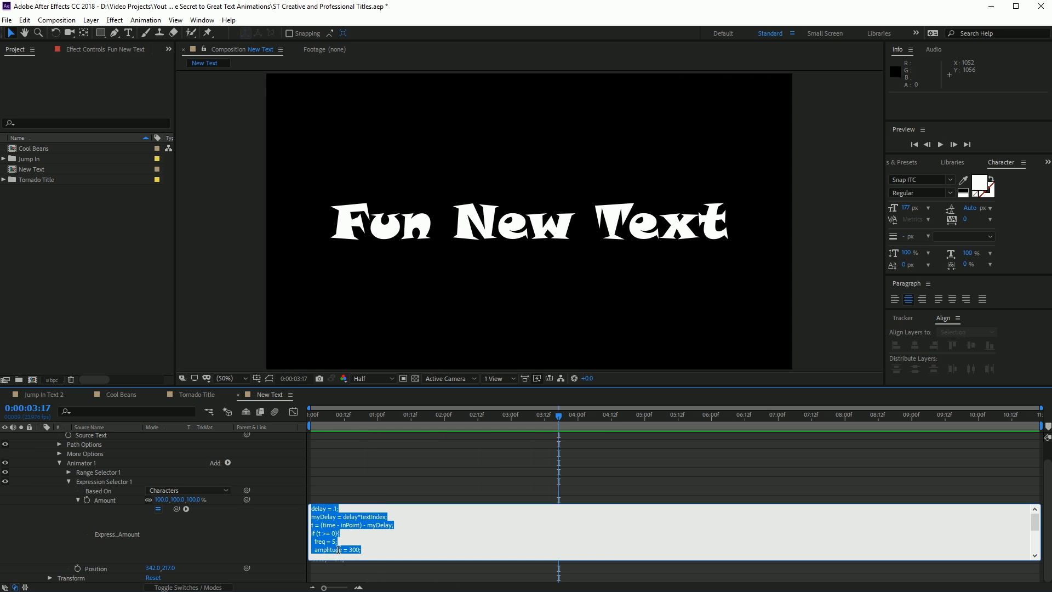
click(335, 542)
key(BackSpace)
text(1)
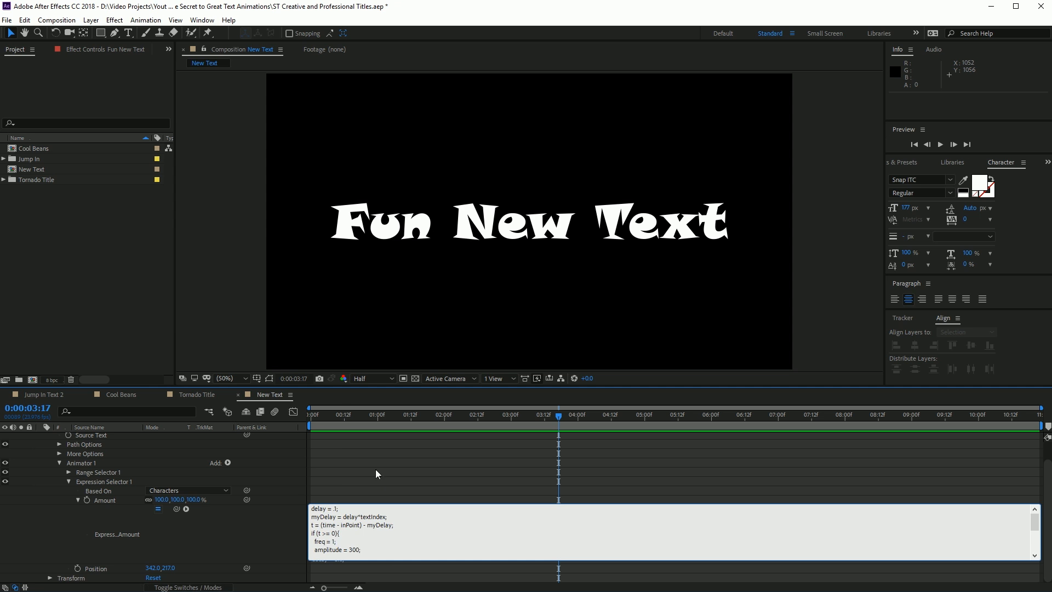
drag(343, 420, 309, 421)
key(space)
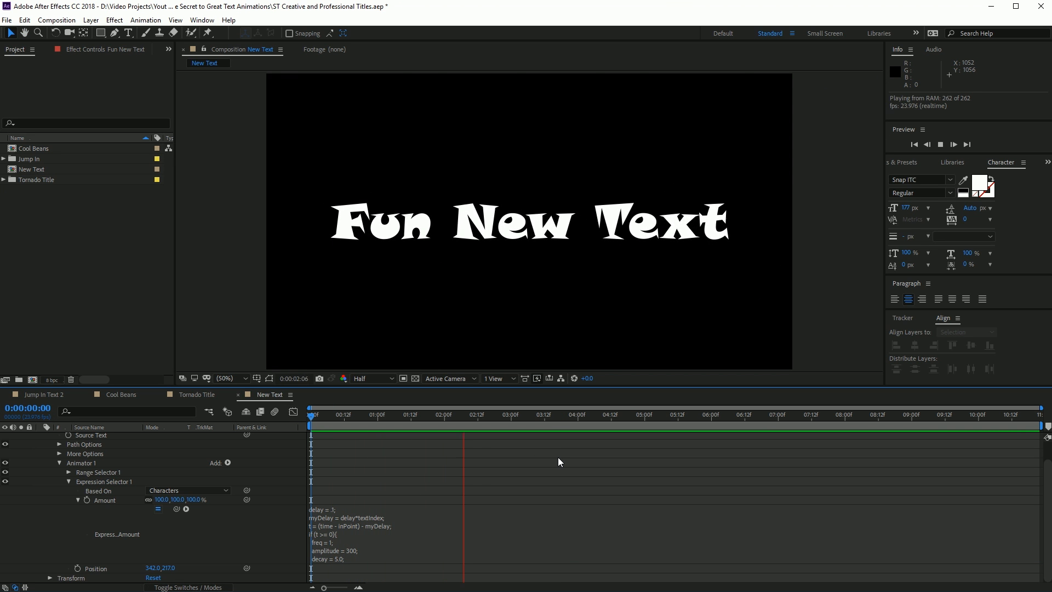
key(space)
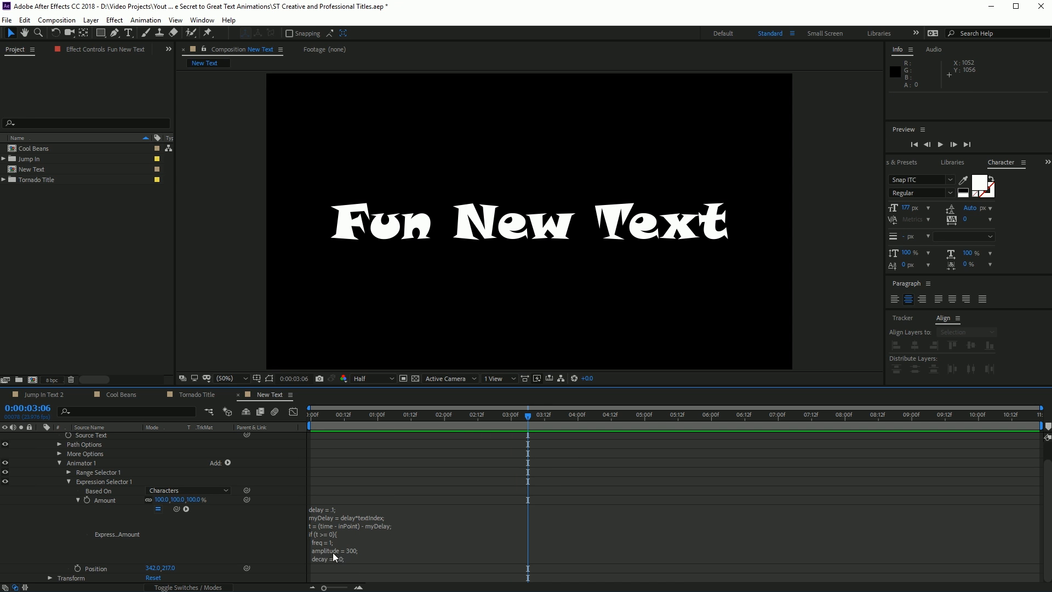
Set amplitude to 800 in the Amount expression and preview the animation from the start.
click(333, 554)
click(355, 525)
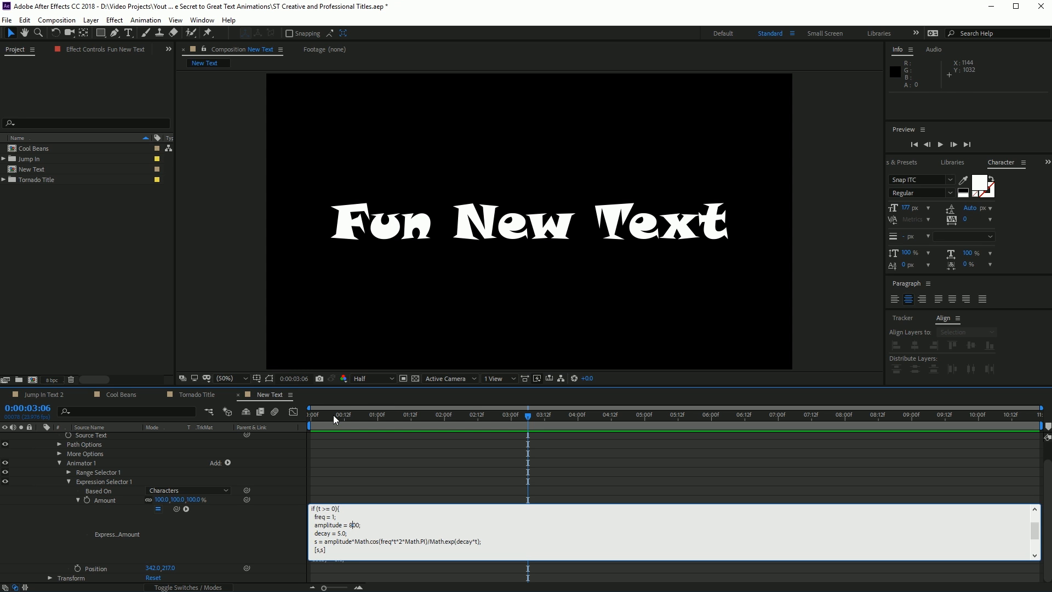
click(311, 416)
key(space)
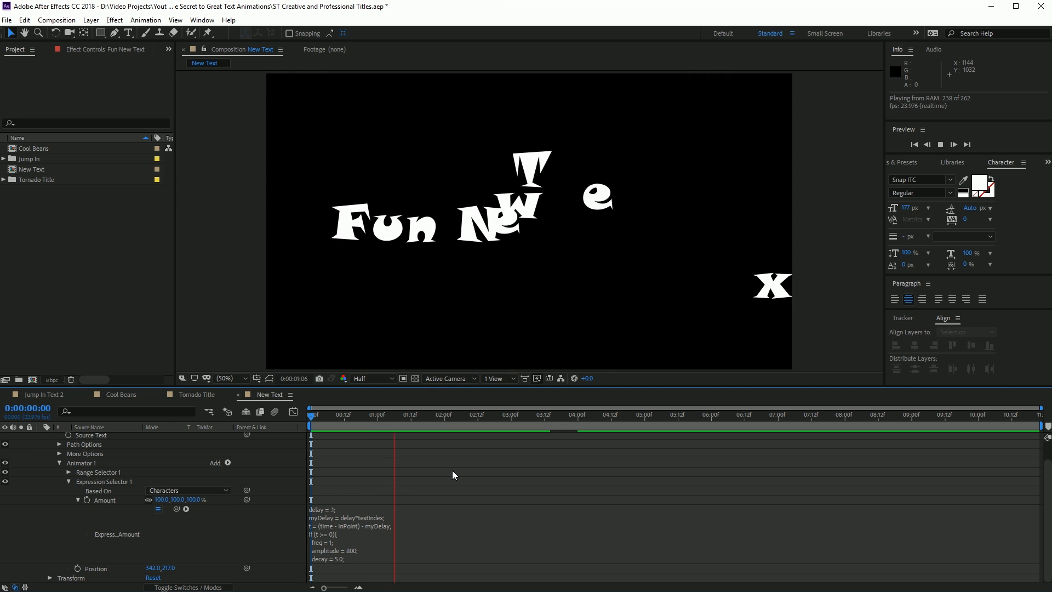
key(space)
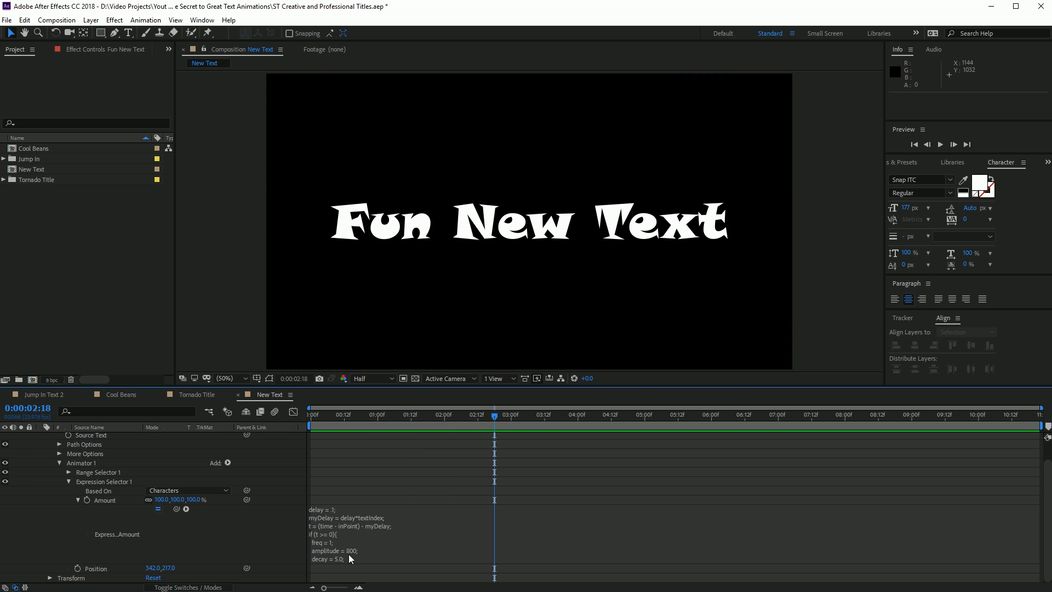
Try an amplitude of 50 in the Amount expression with a preview, and set the amplitude back to 300.
click(349, 554)
click(352, 552)
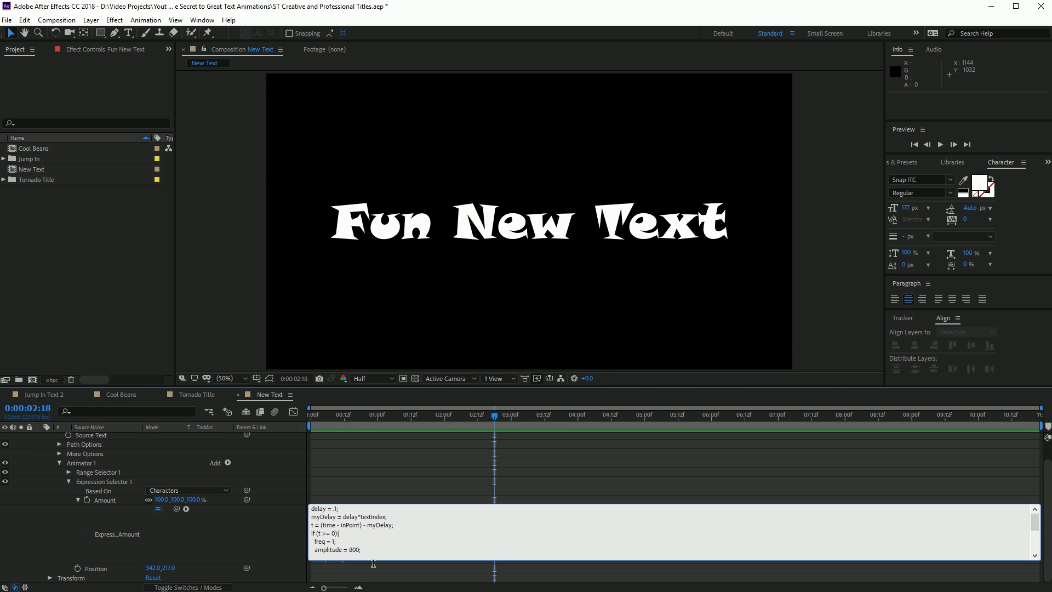
text(5)
click(309, 416)
key(space)
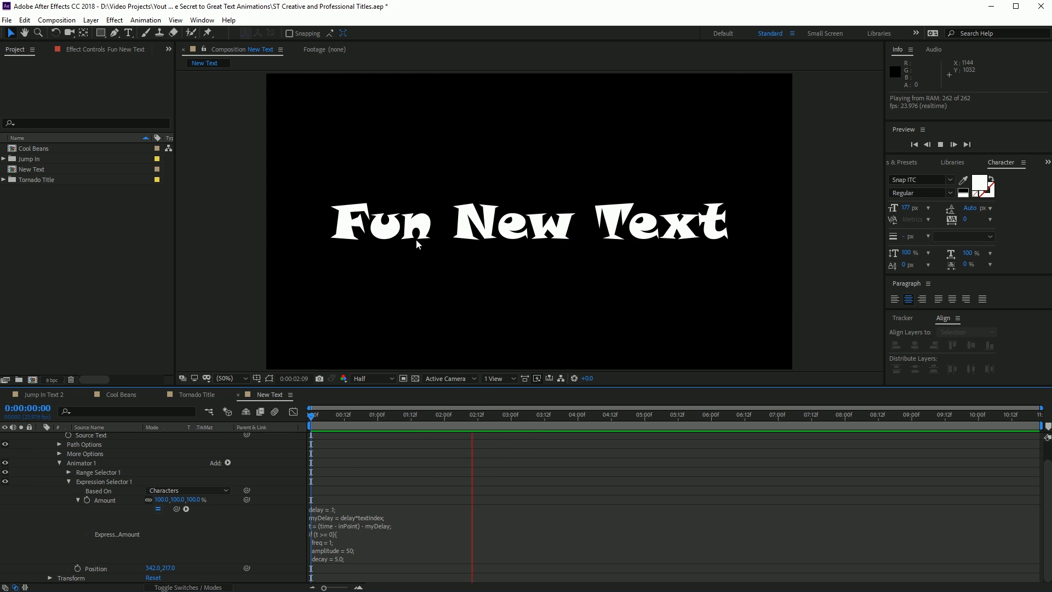
key(space)
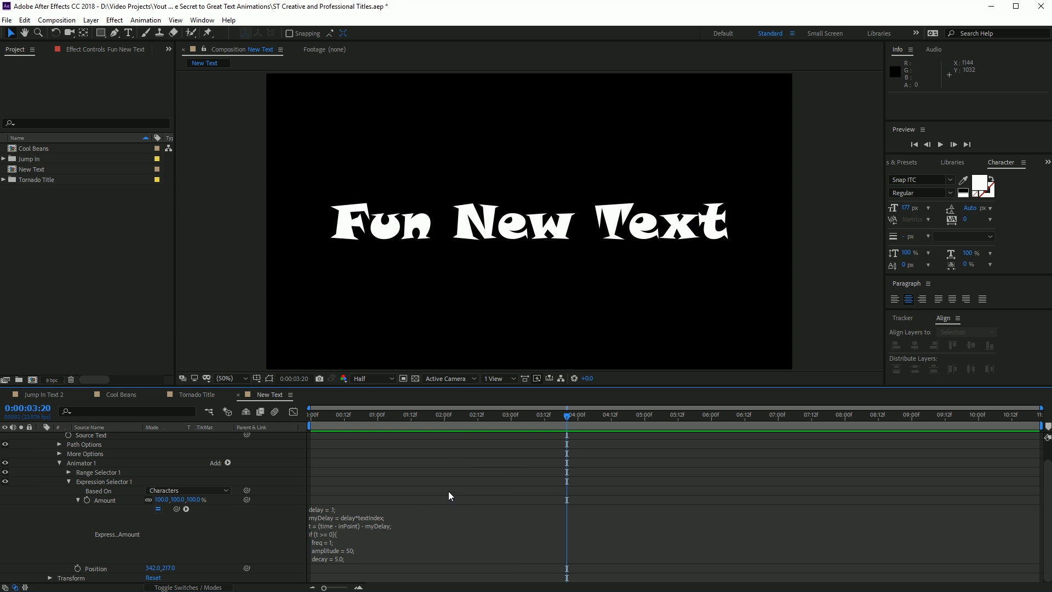
click(337, 559)
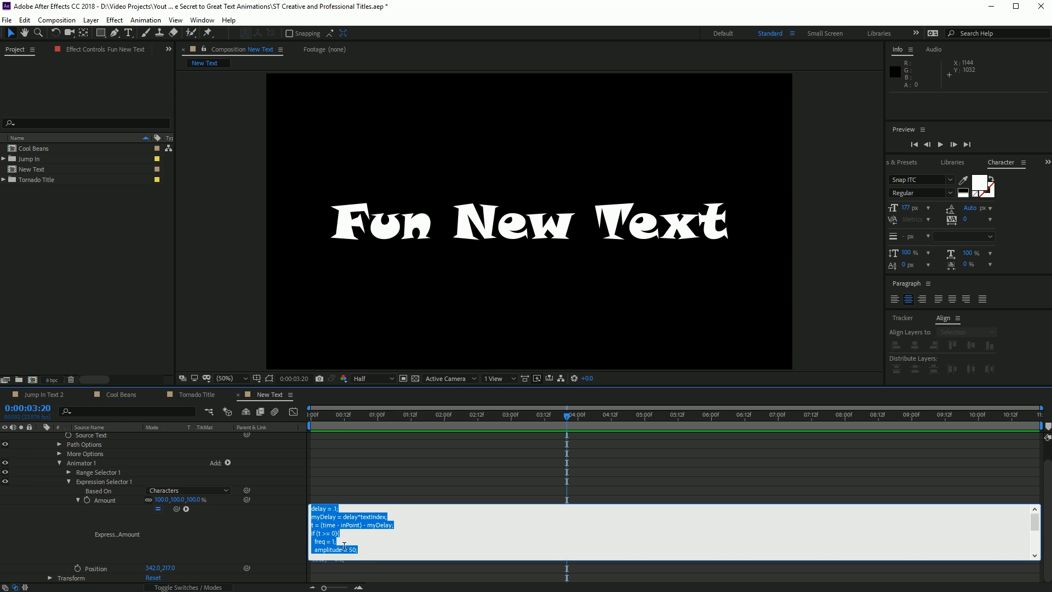
click(353, 550)
key(BackSpace)
text(30)
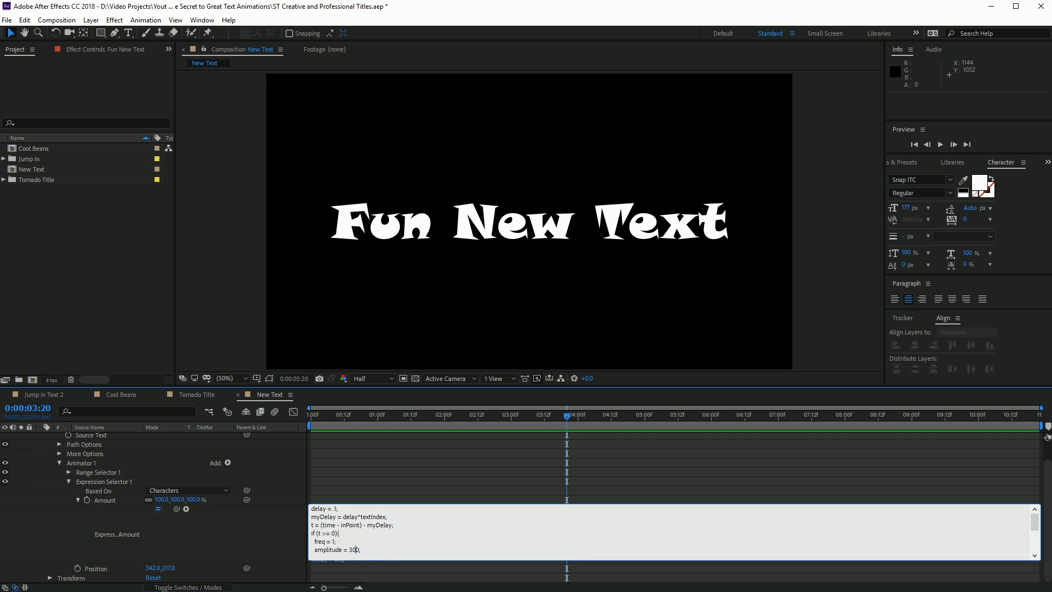
Set decay to 10.0 in the Amount expression and preview the animation from the start.
scroll(383, 545, down, 2)
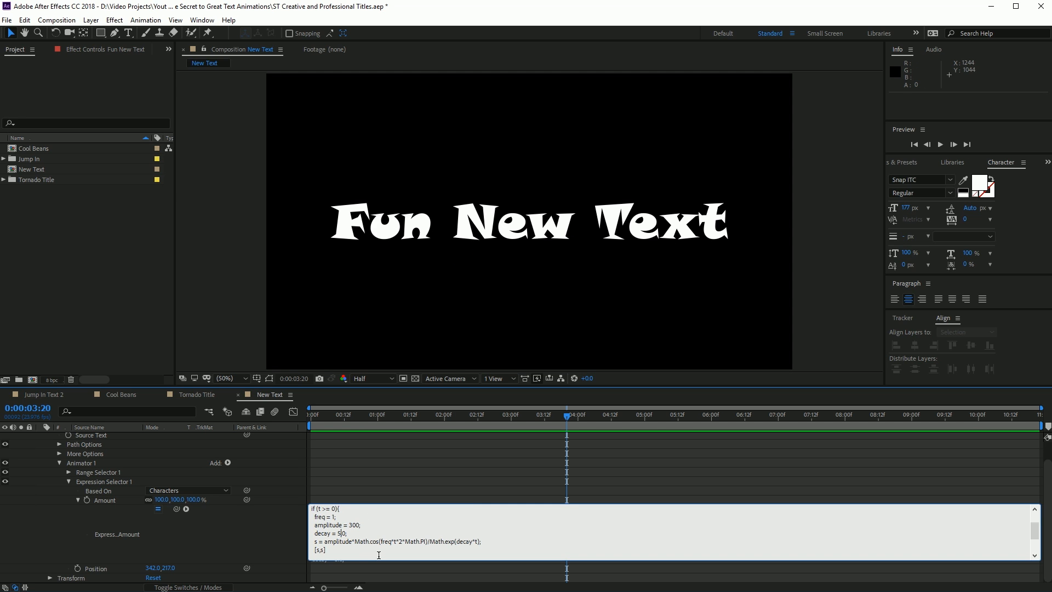
key(BackSpace)
text(10)
click(312, 412)
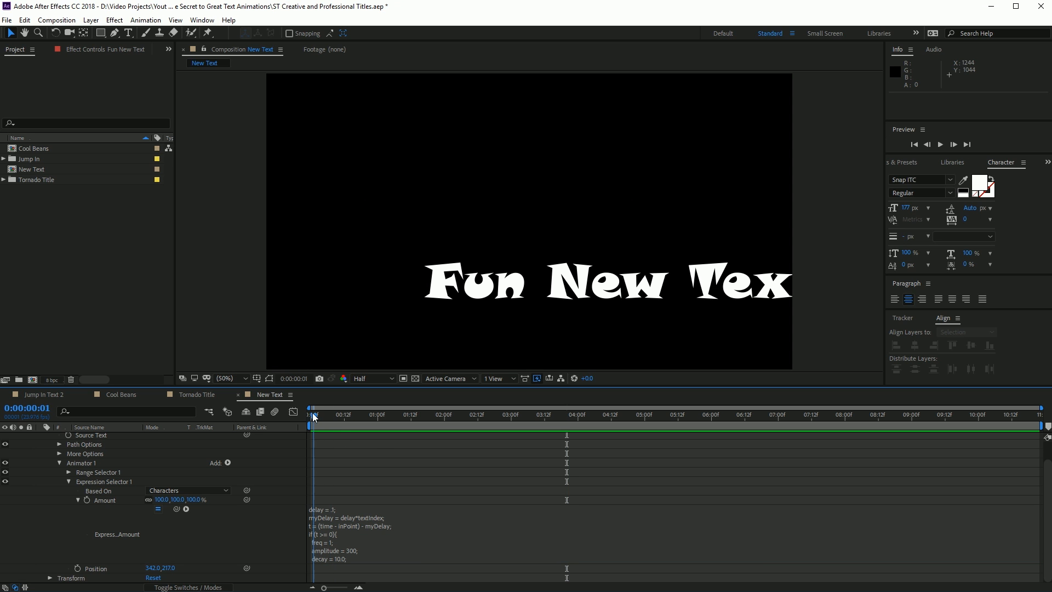
key(space)
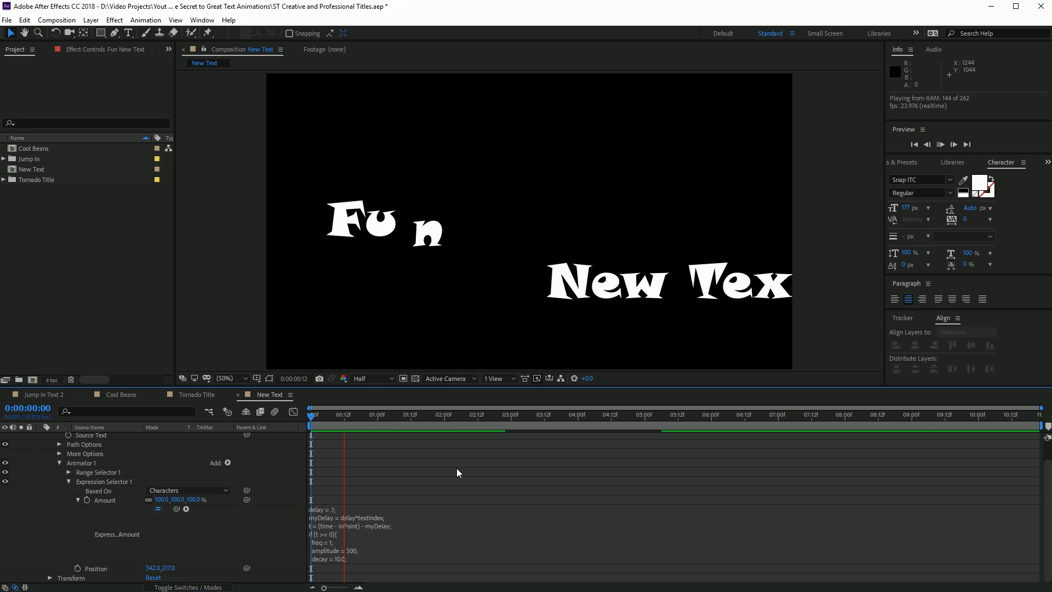
key(space)
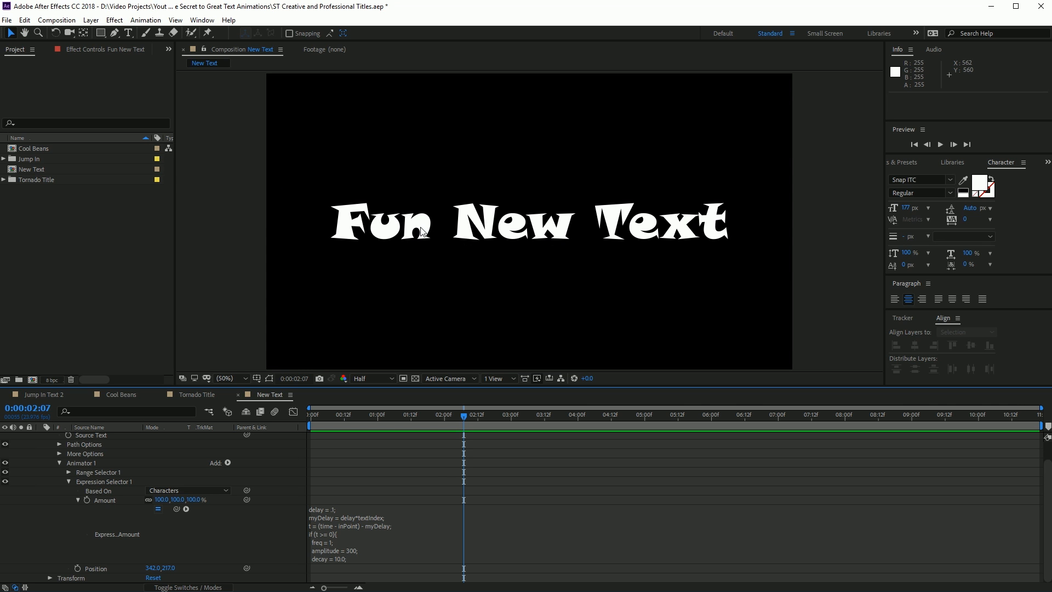
Set decay to 1.0 in the Amount expression and preview the longer-lasting bounce from the first frame.
click(339, 560)
scroll(349, 560, down, 1)
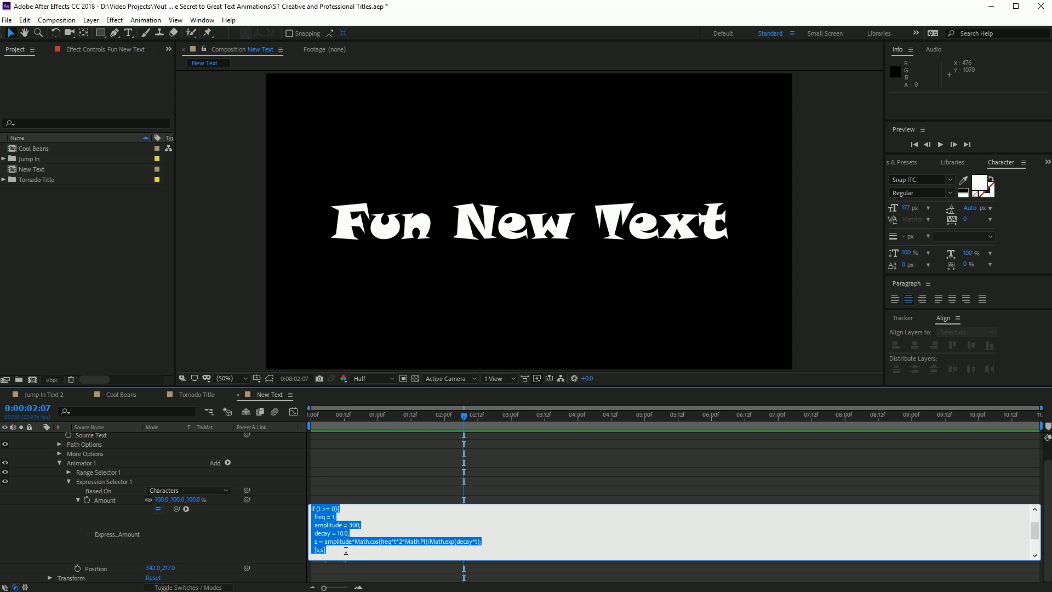
click(345, 542)
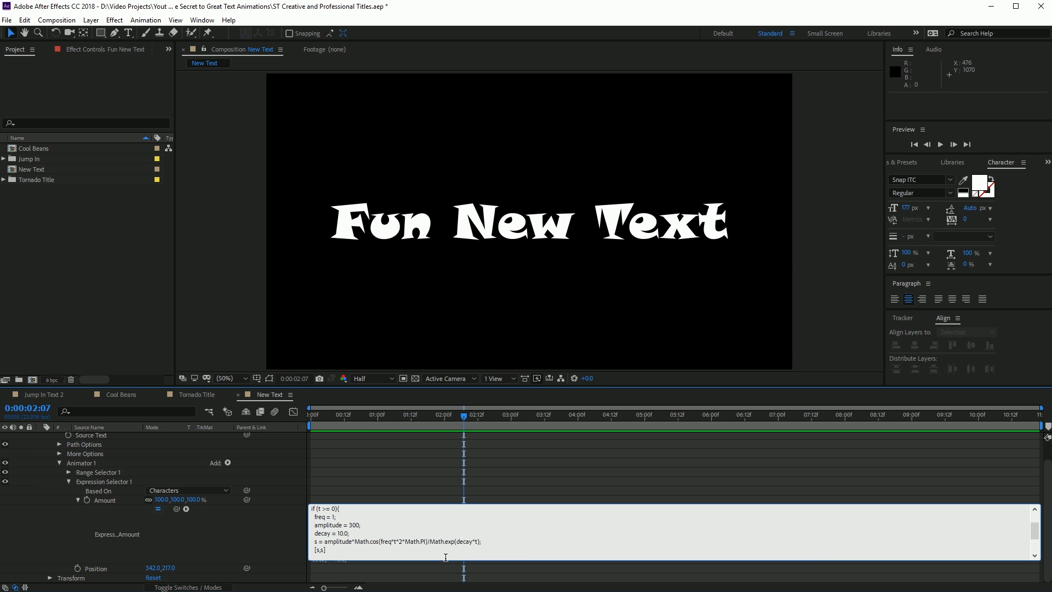
key(BackSpace)
text(.)
click(386, 468)
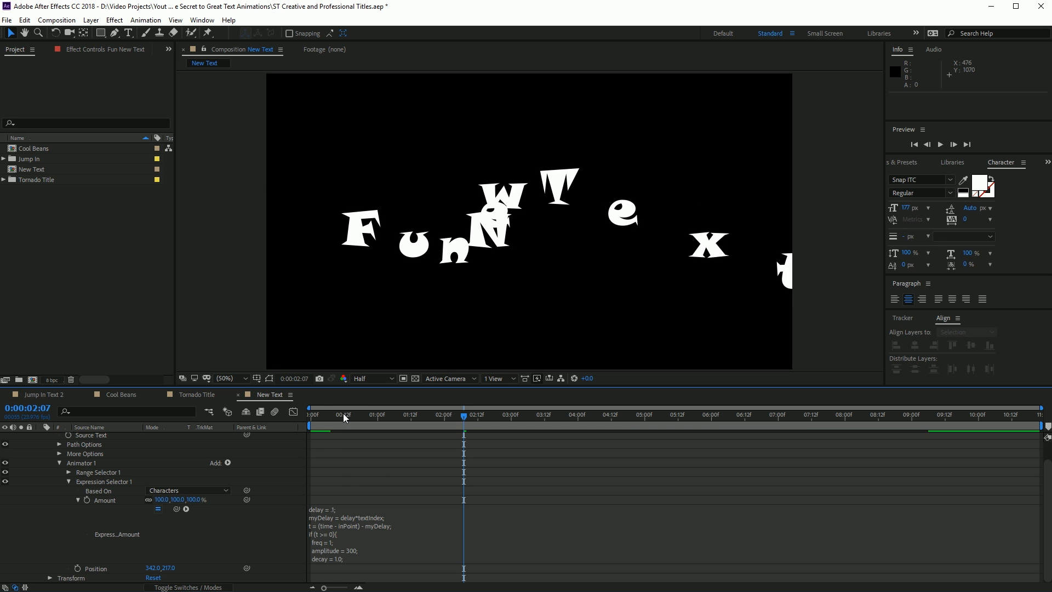
key(Home)
key(space)
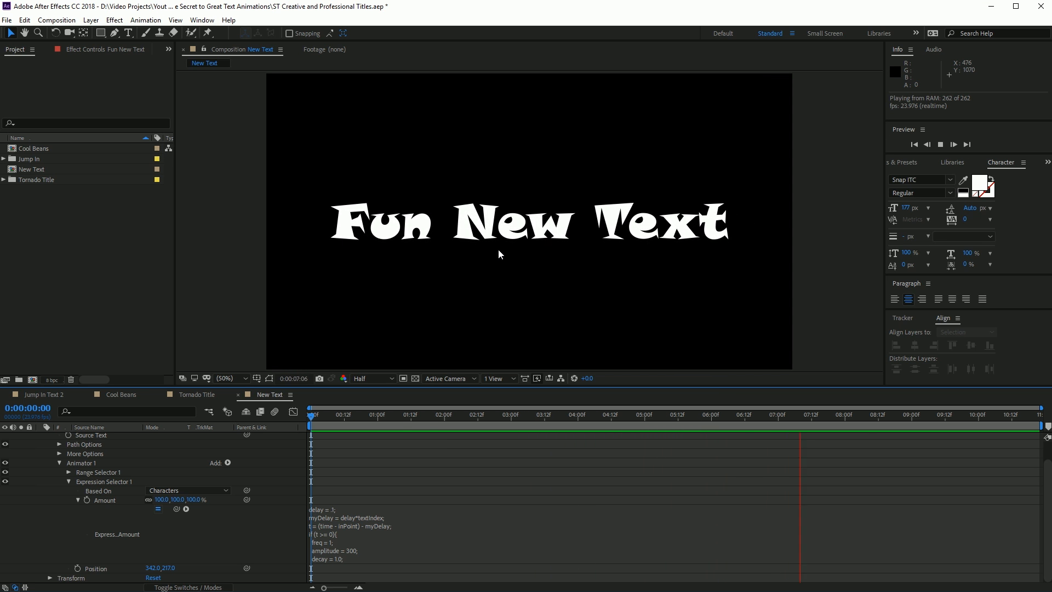
key(space)
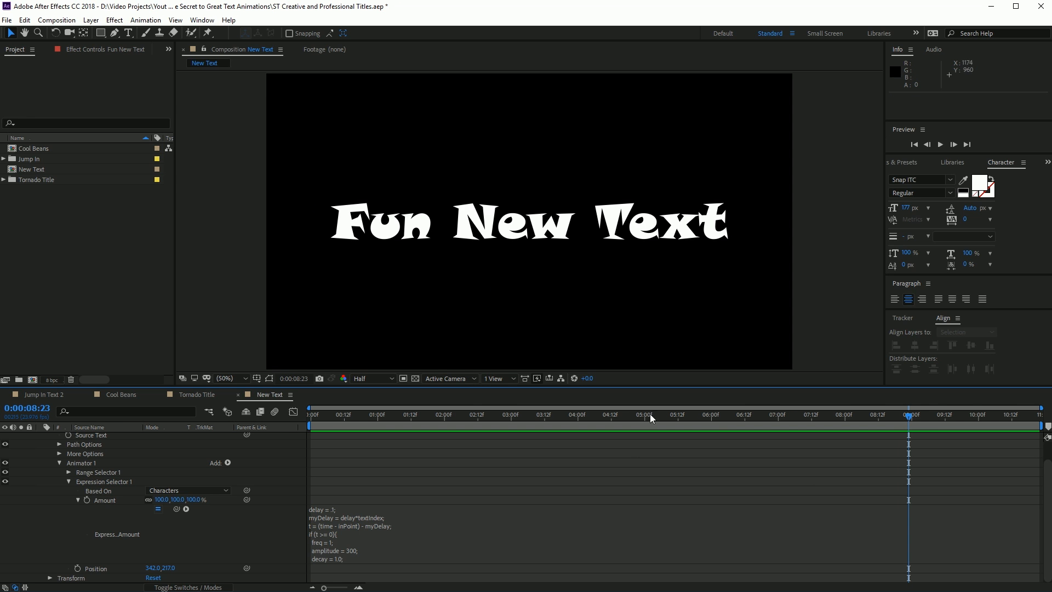
Set decay to 5.0 in the Amount expression and preview the animation from the first frame.
click(349, 558)
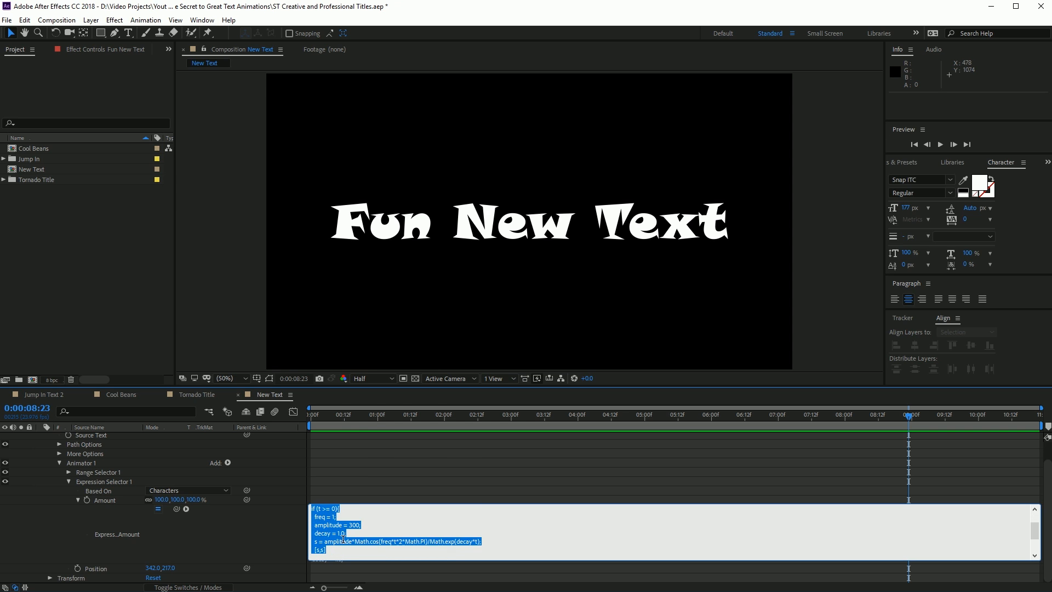
click(342, 540)
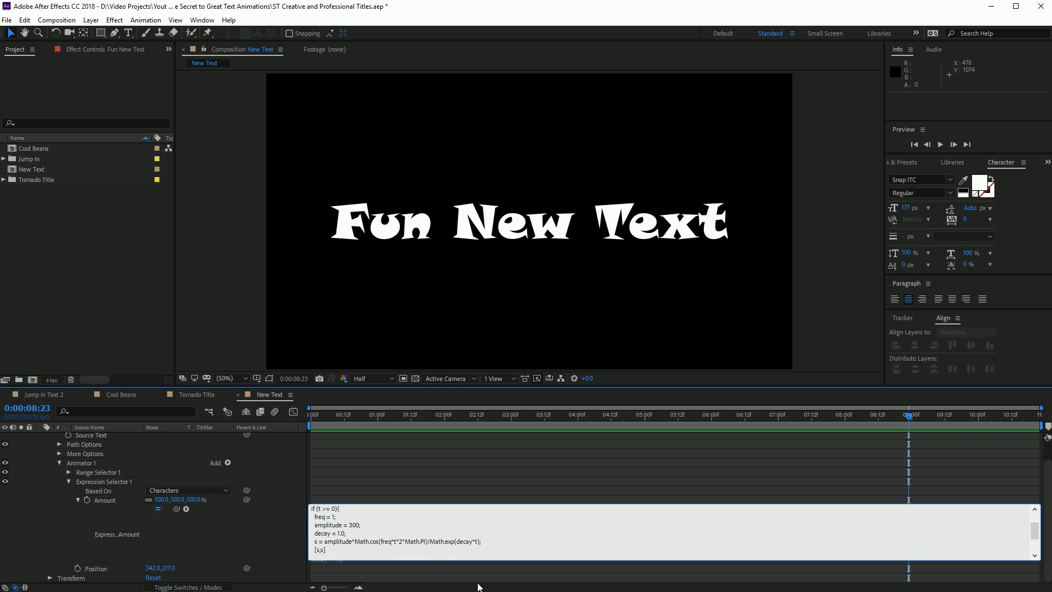
key(BackSpace)
key(BackSpace)
key(BackSpace)
text(5.)
drag(343, 418, 308, 417)
key(space)
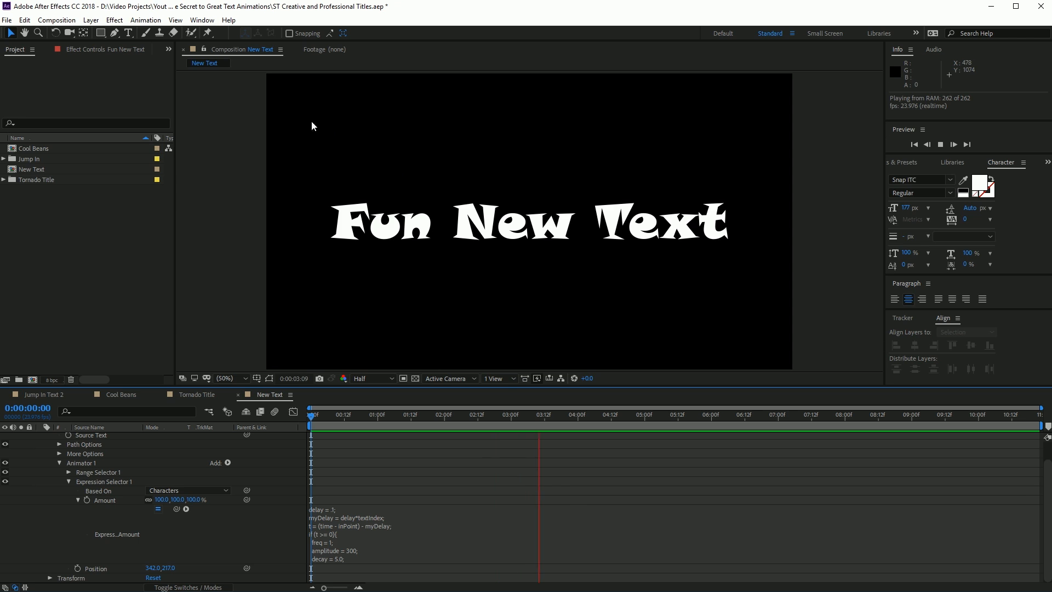
key(space)
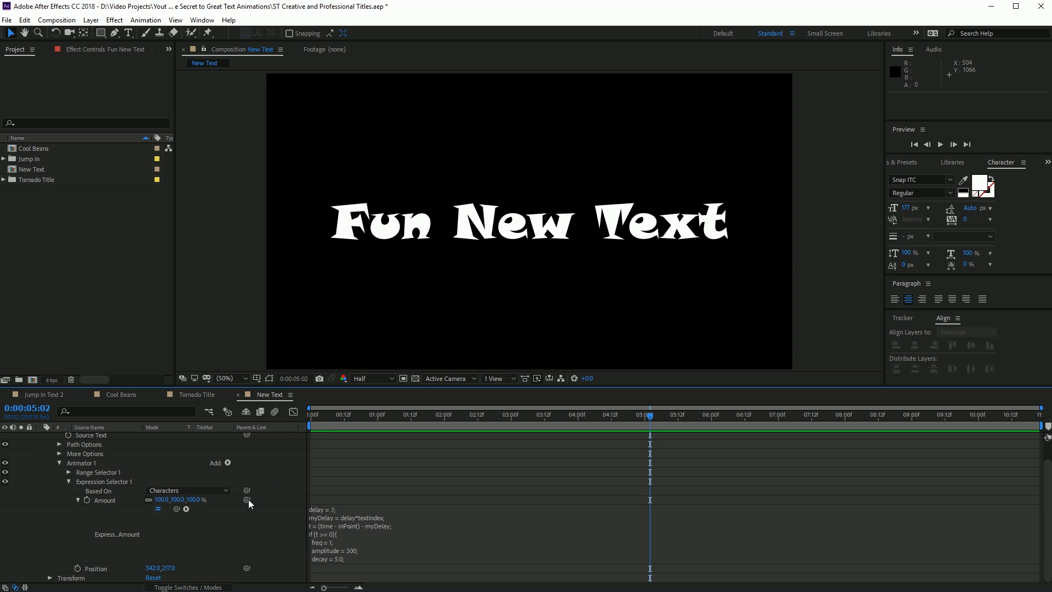
Add a Scale property to Animator 1, set it to 30%, and preview the animation from the start.
scroll(219, 537, up, 1)
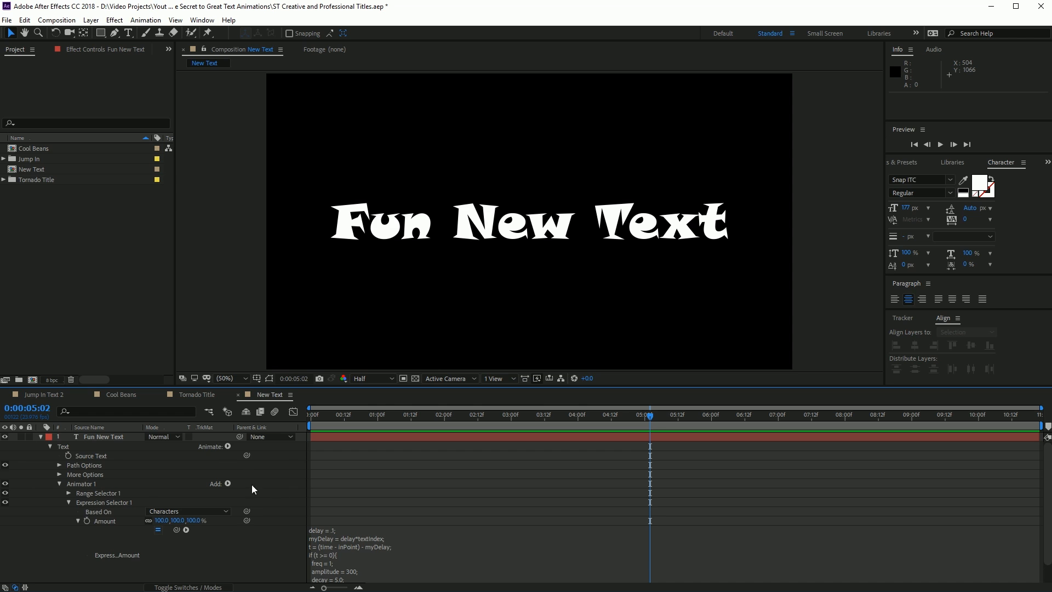
scroll(255, 486, down, 1)
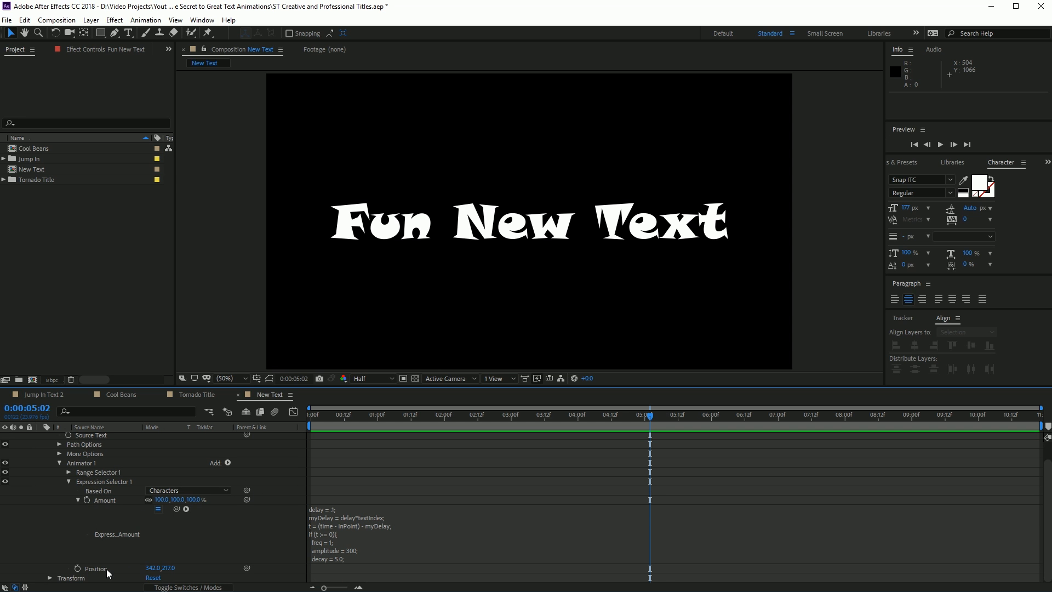
click(230, 465)
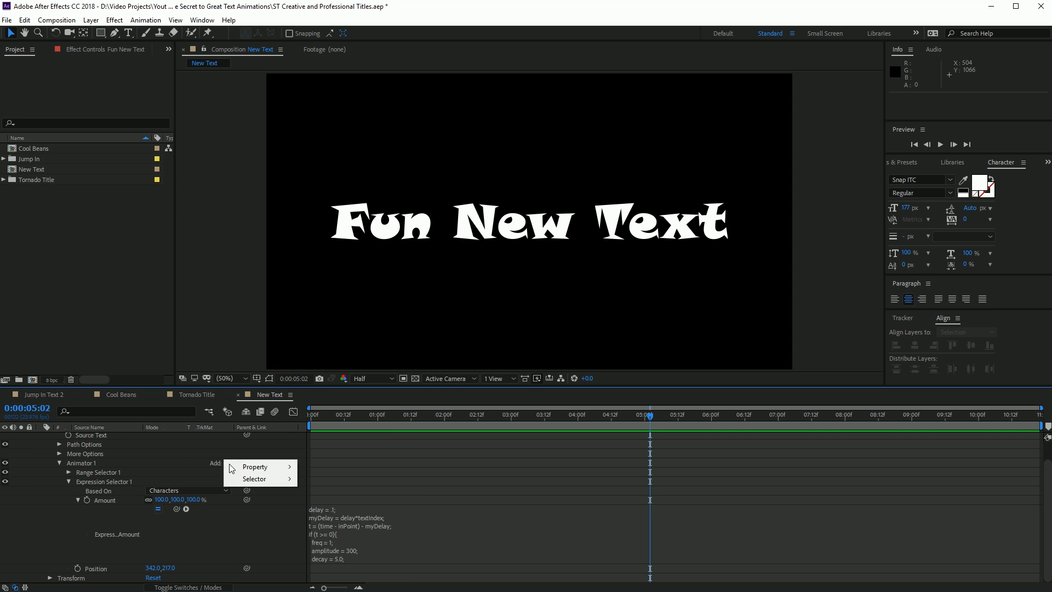
mouse_move(261, 470)
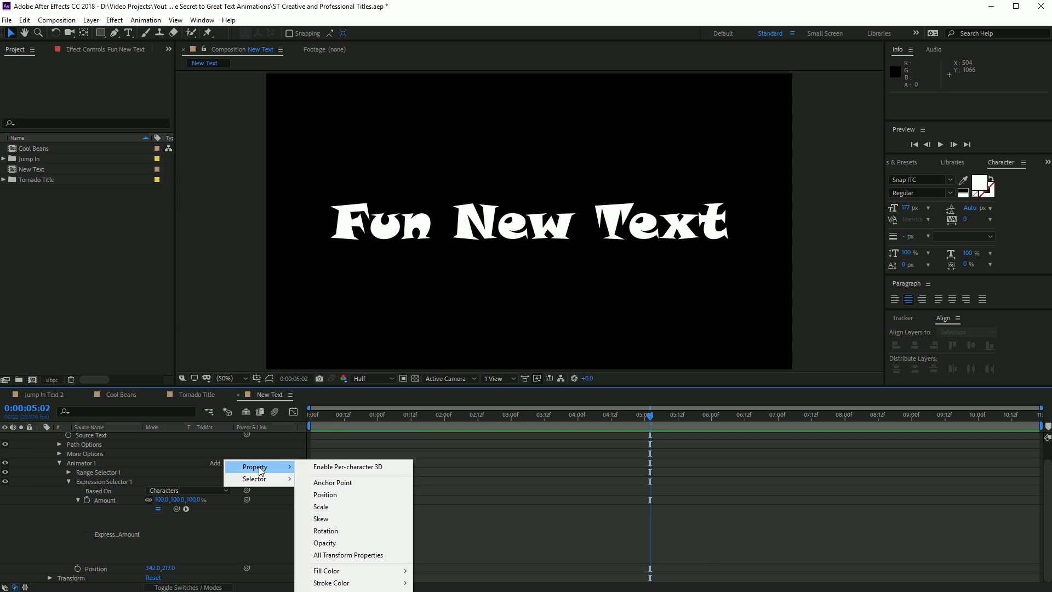
click(321, 505)
drag(162, 577, 124, 578)
drag(322, 417, 296, 412)
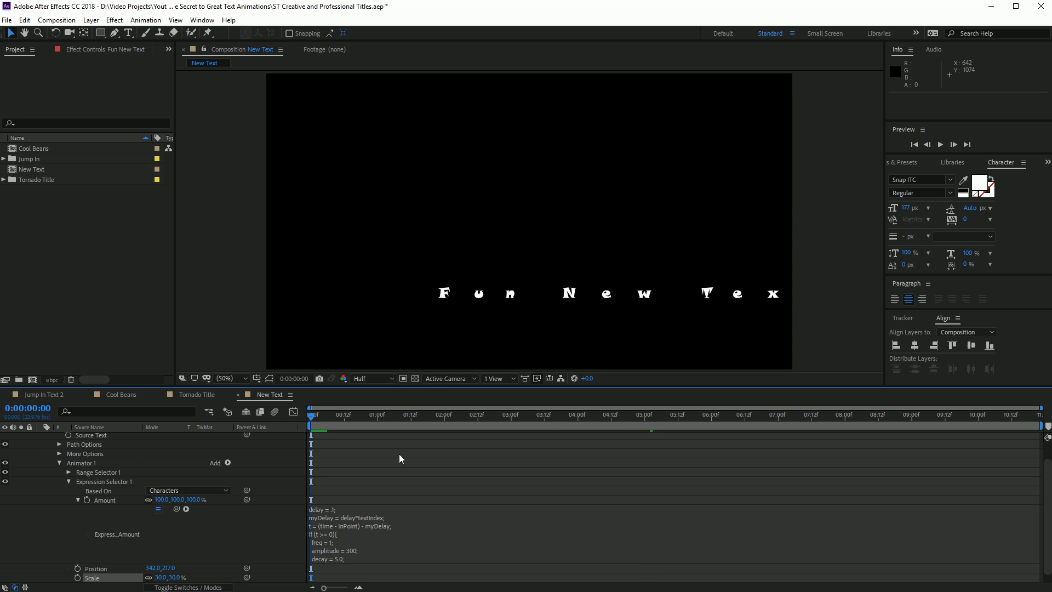
key(space)
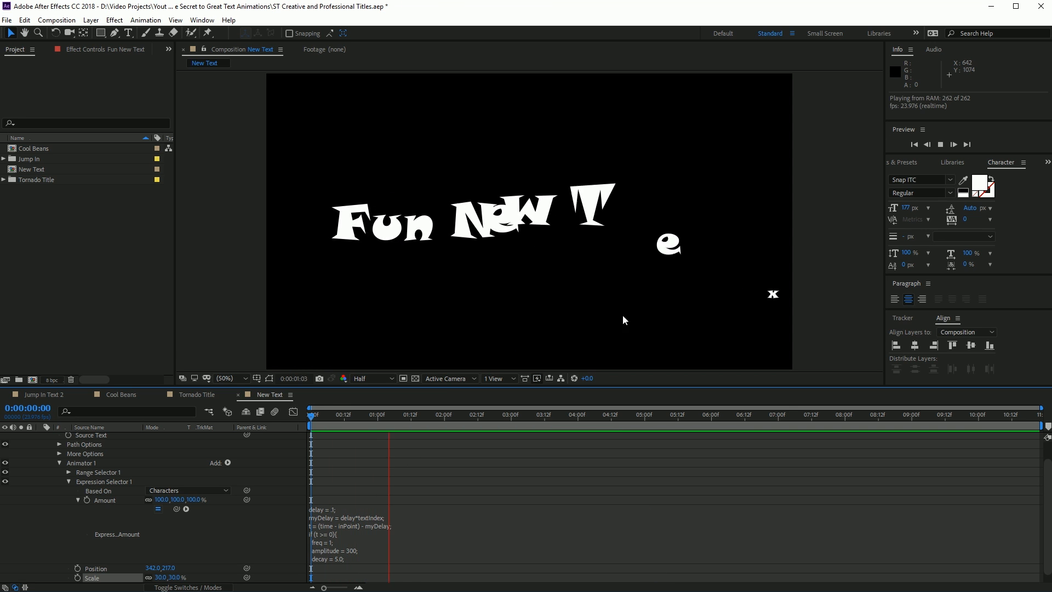
key(space)
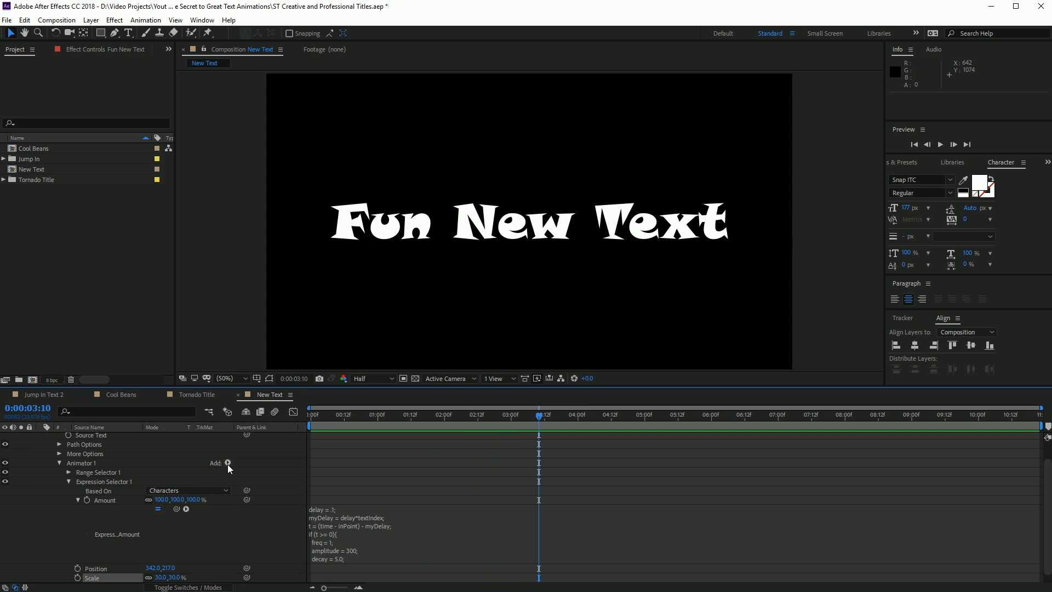
Add a Rotation property to Animator 1, set it to 0x+108° at the first frame, and preview the animation.
click(228, 464)
mouse_move(269, 468)
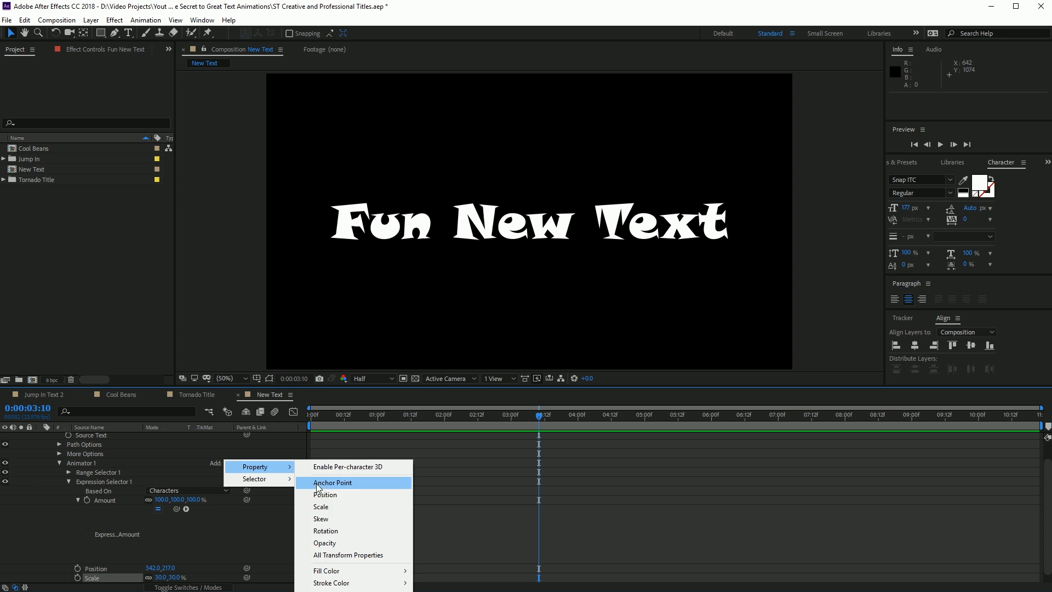
click(343, 532)
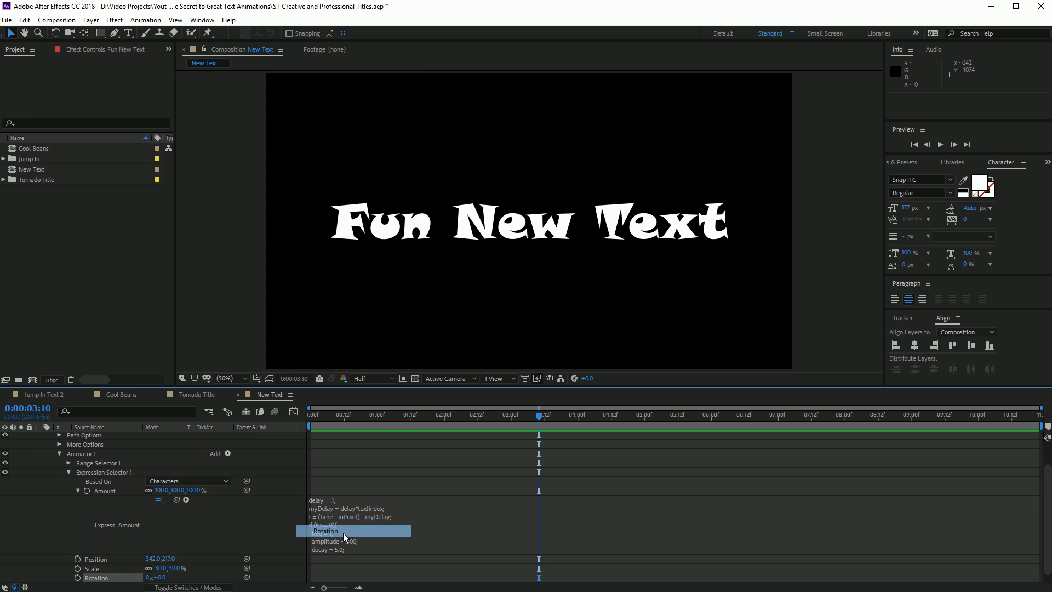
click(315, 415)
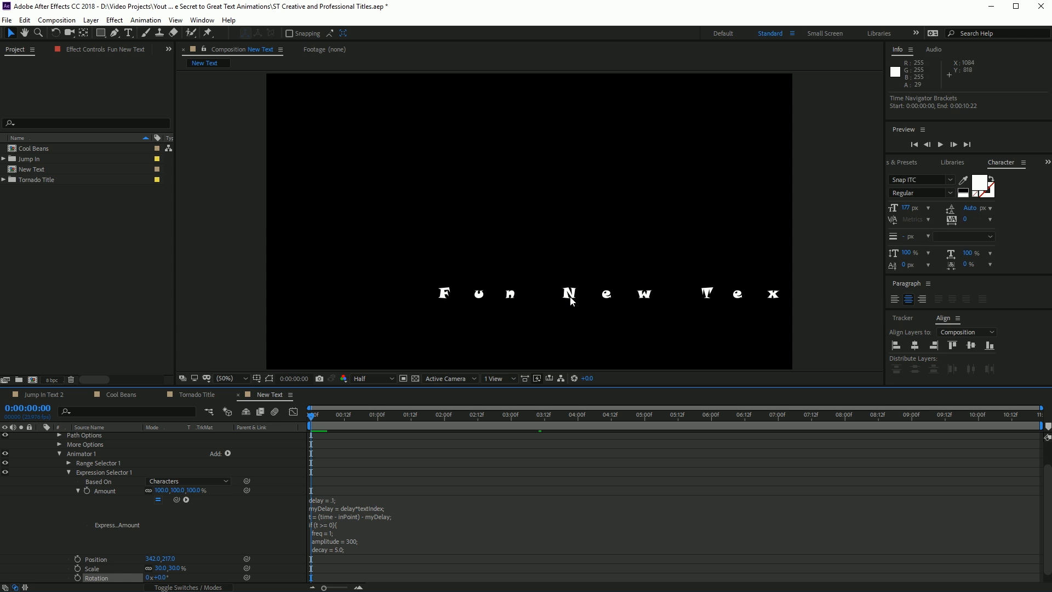
drag(166, 578, 227, 579)
key(space)
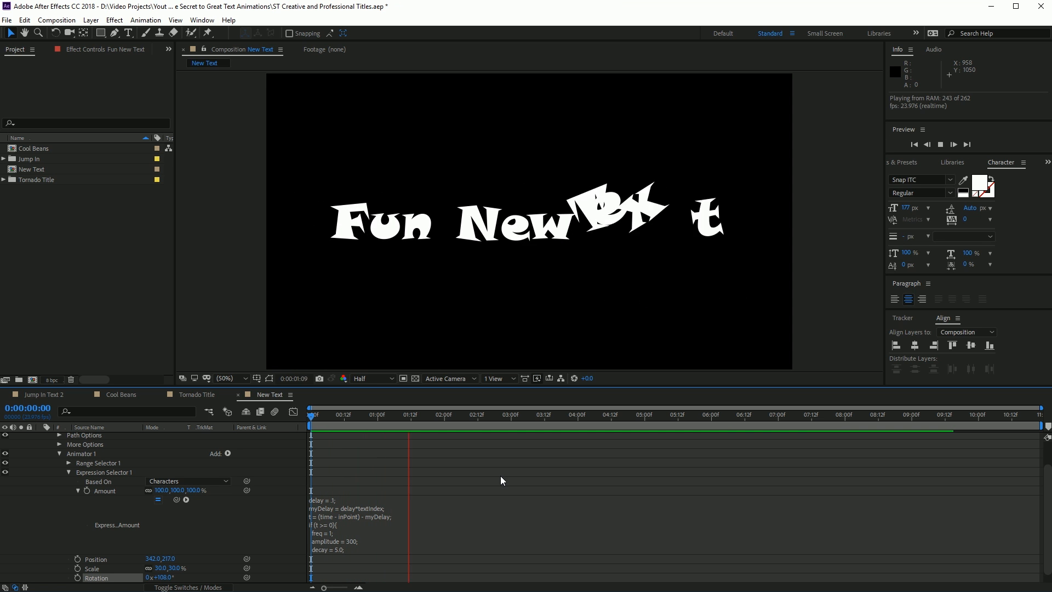
key(space)
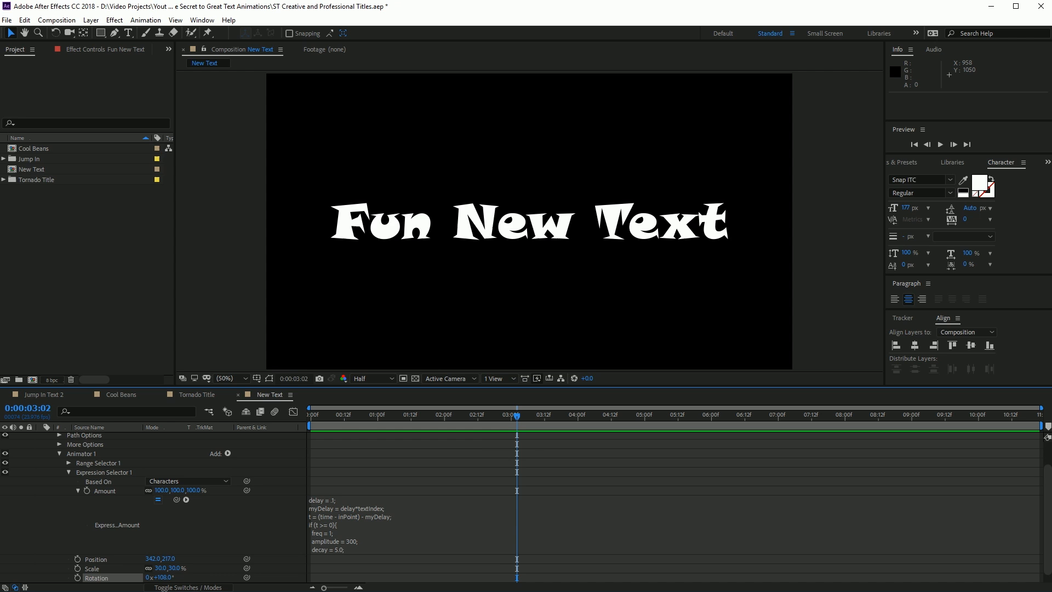
Add a Blur property to Animator 1, set it to 25 at the first frame, and preview the animation.
click(228, 453)
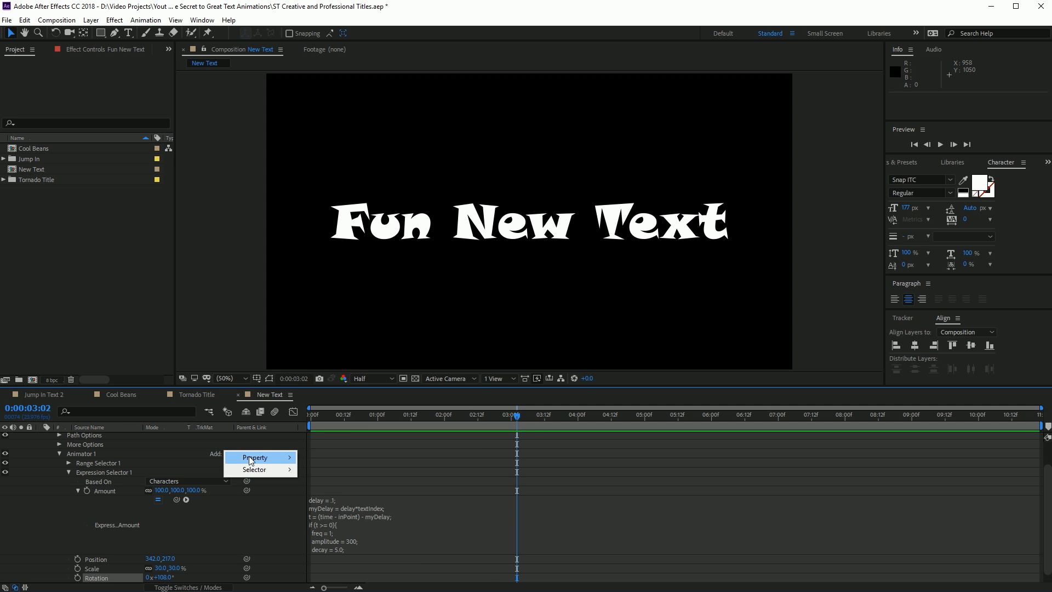
mouse_move(257, 458)
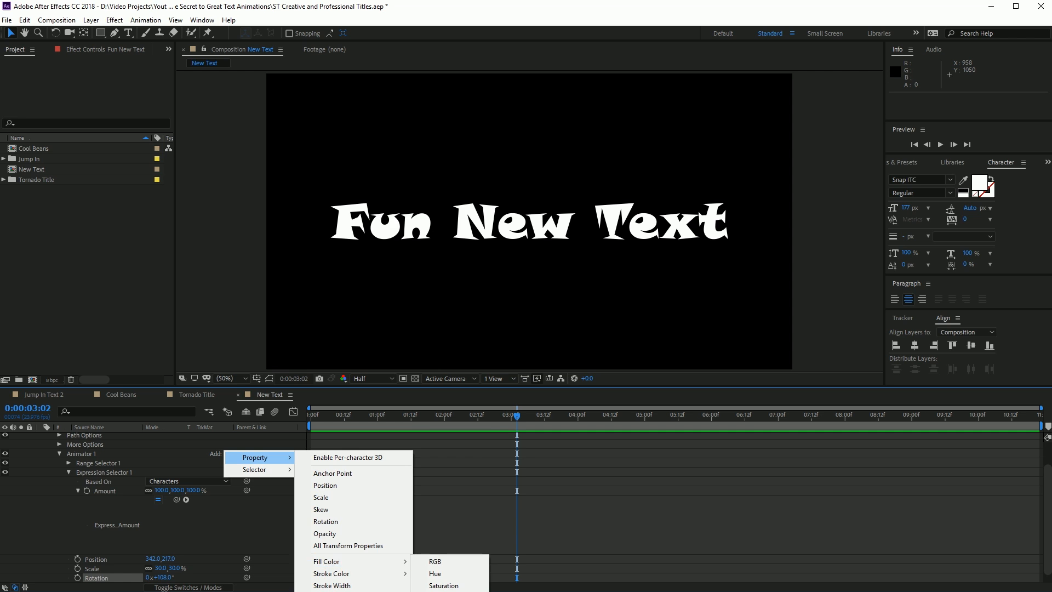
click(324, 591)
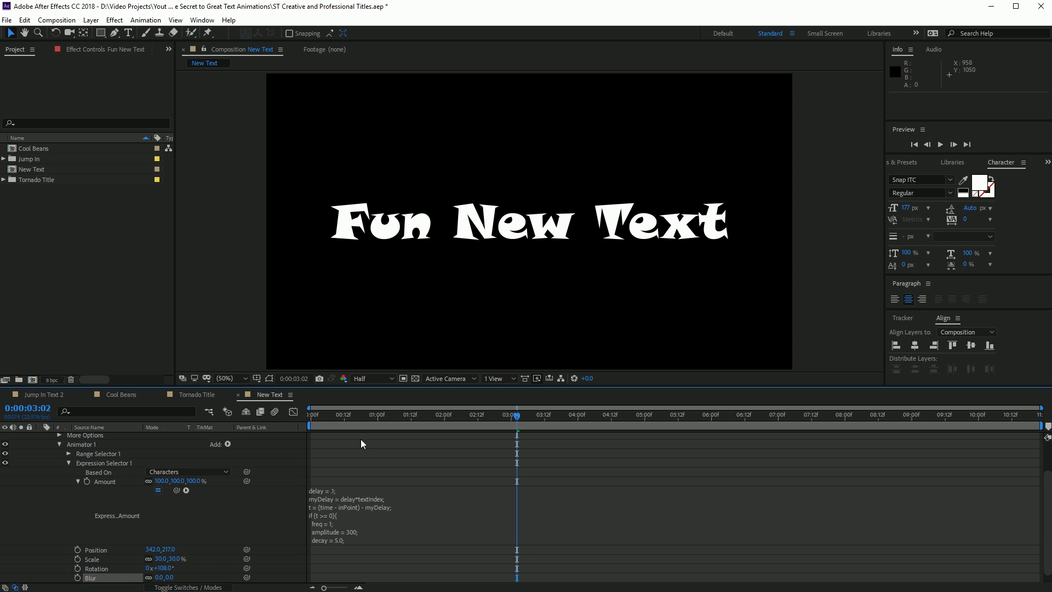
drag(330, 415, 287, 414)
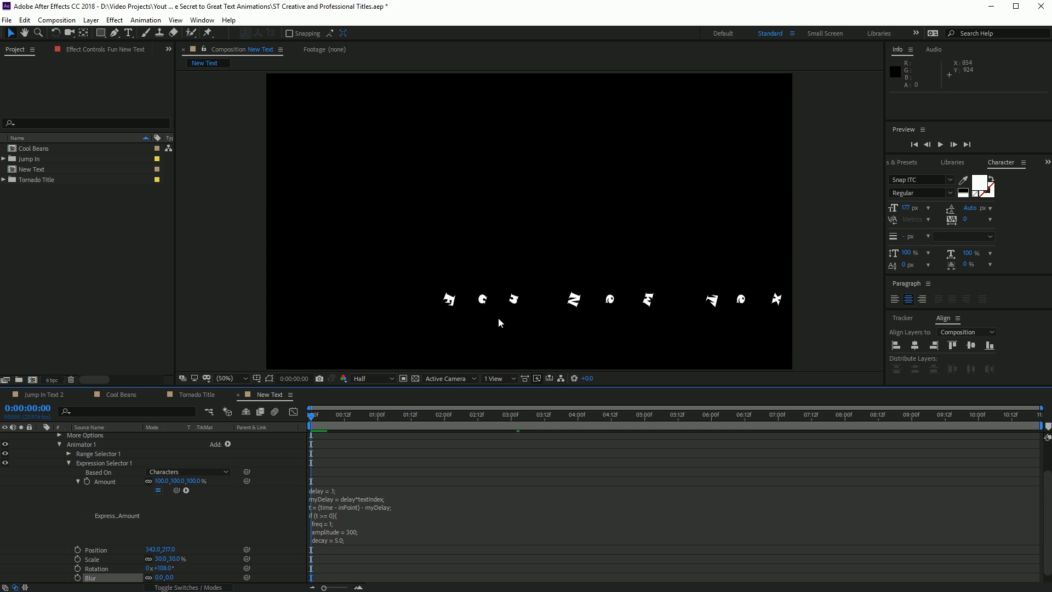
drag(165, 577, 190, 581)
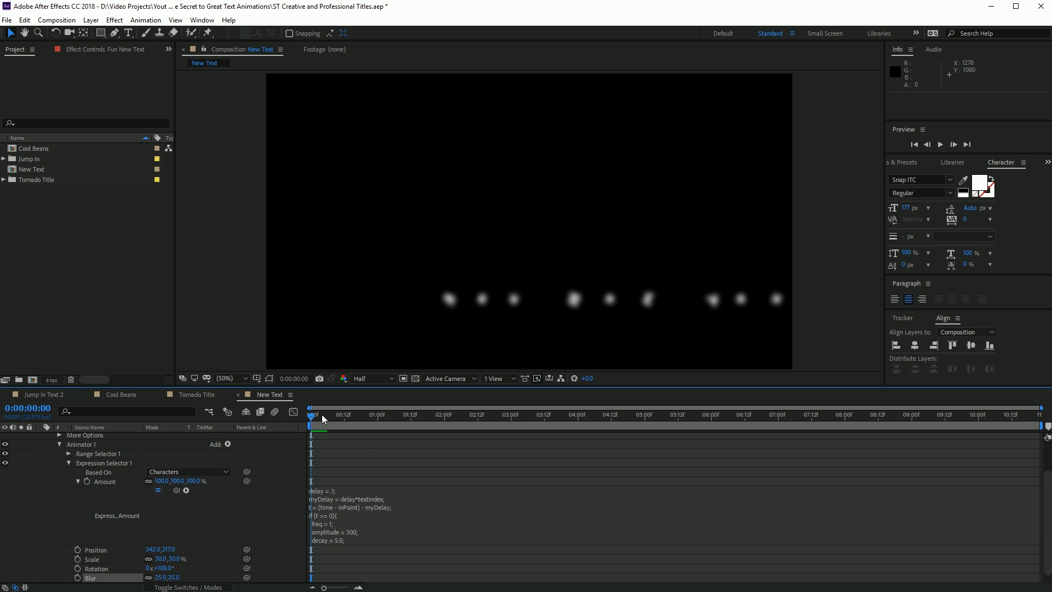
key(space)
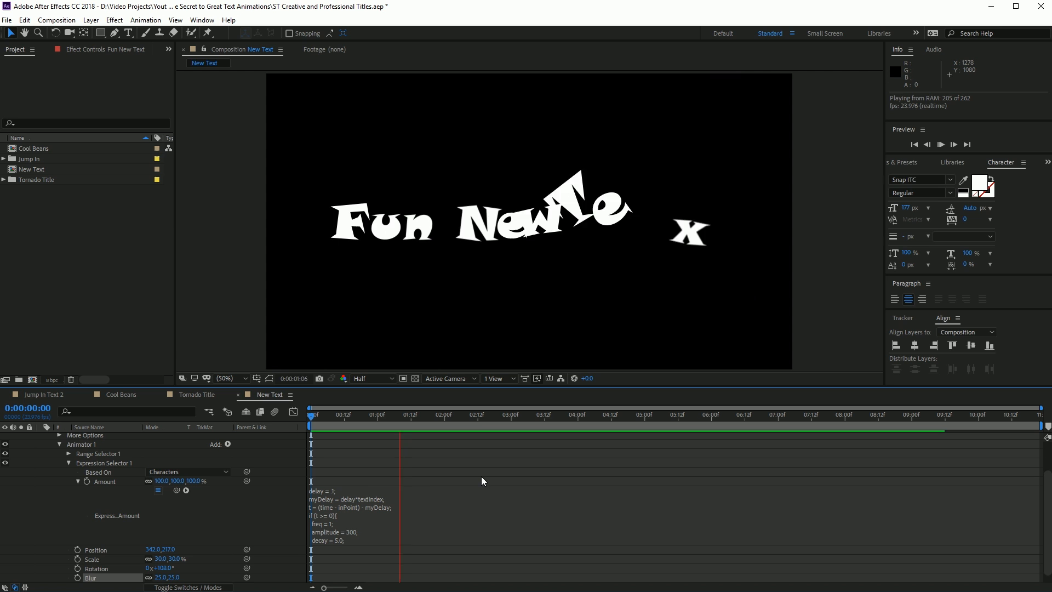
key(space)
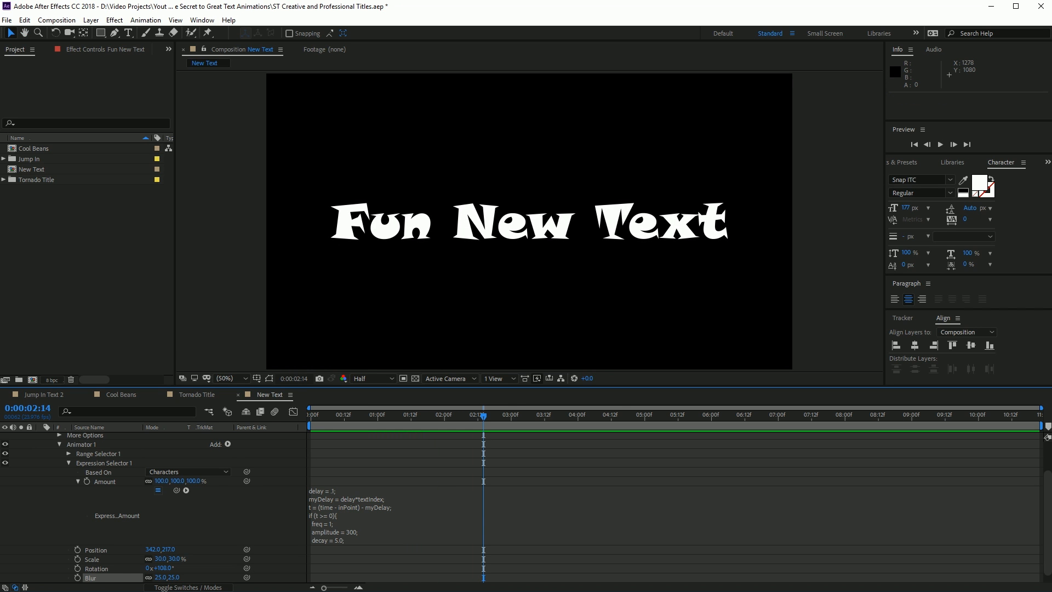
Add an RGB Fill Color property to Animator 1, keeping the default red, and preview the animation from the start.
click(228, 444)
mouse_move(251, 450)
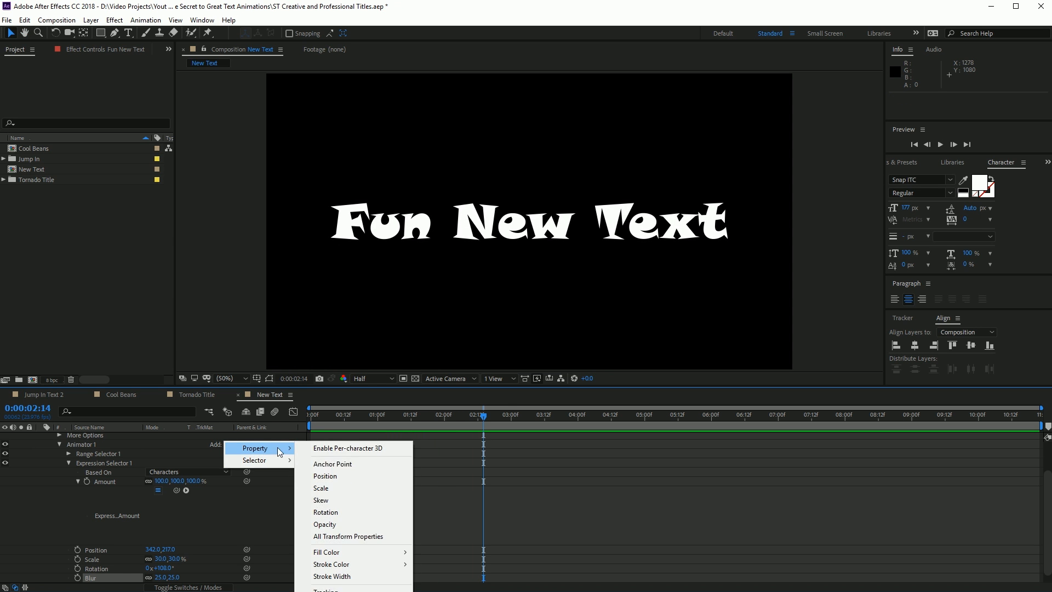
mouse_move(334, 551)
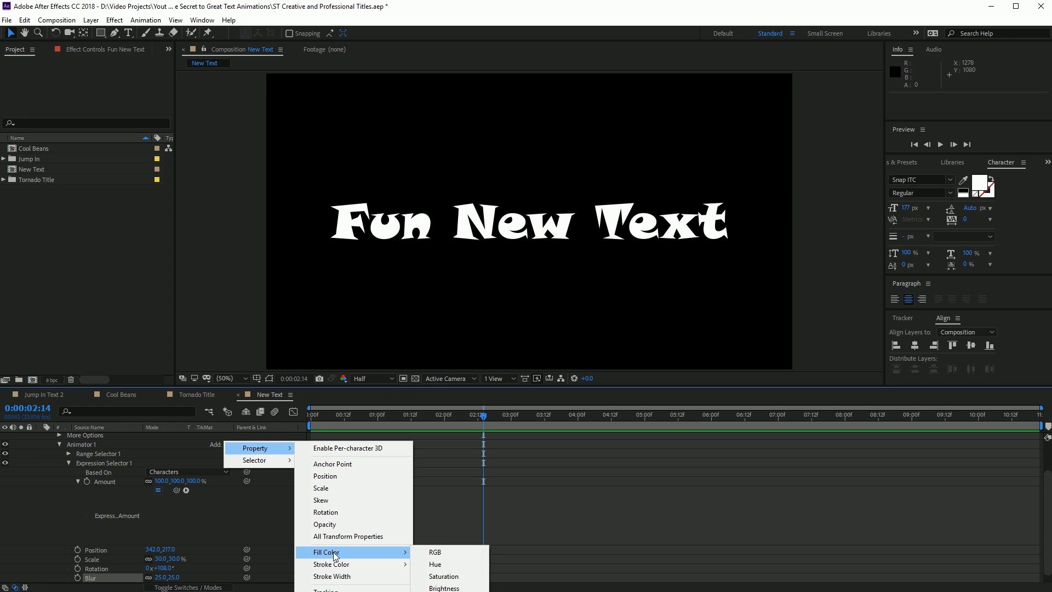
click(423, 554)
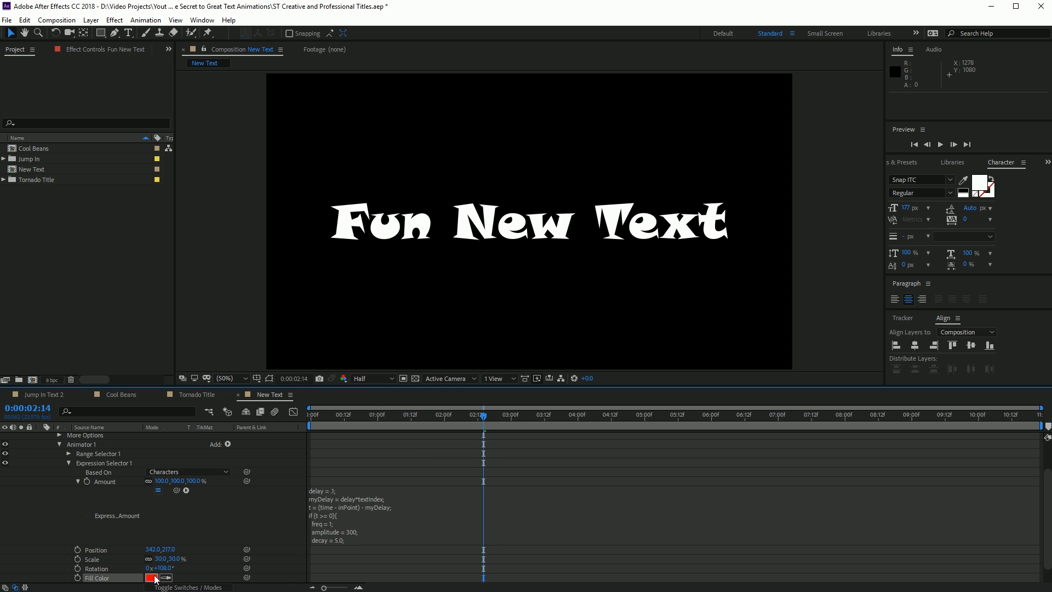
drag(316, 416, 290, 415)
key(space)
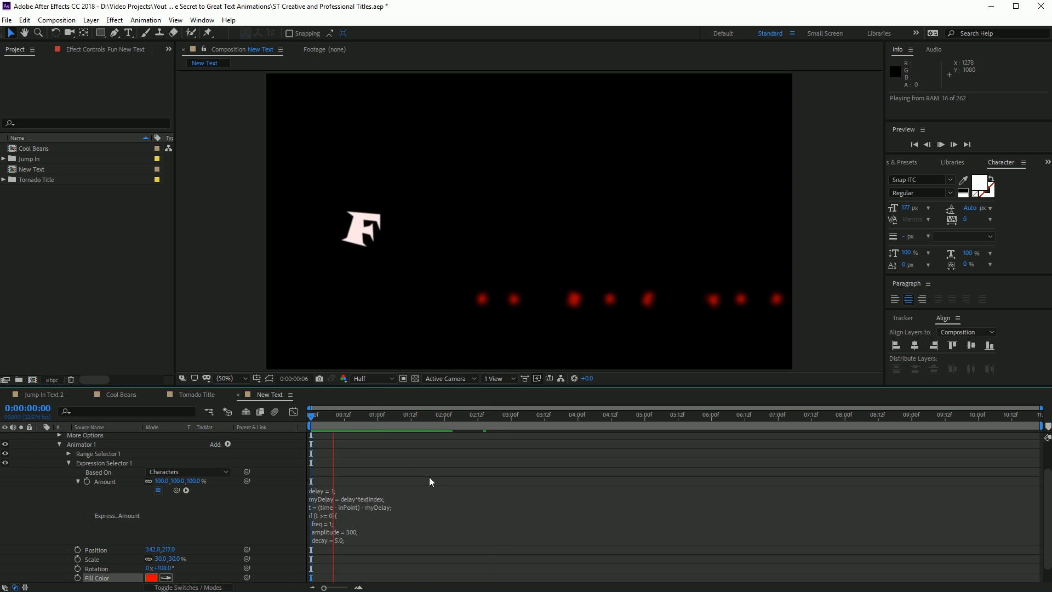
key(space)
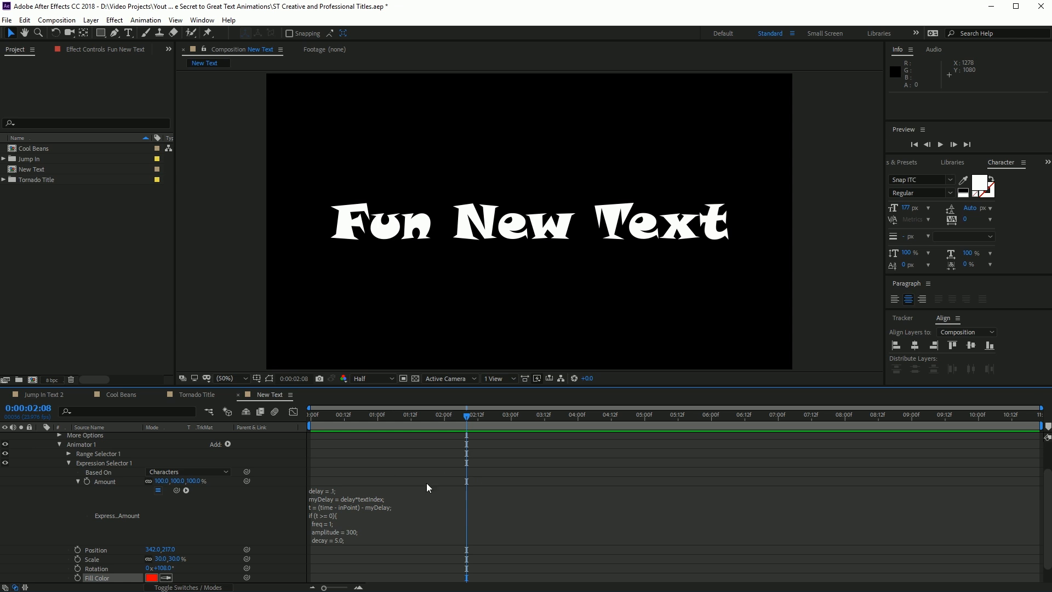
Set decay to 2.0 in the Amount expression and preview the combined animation from the first frame.
click(333, 525)
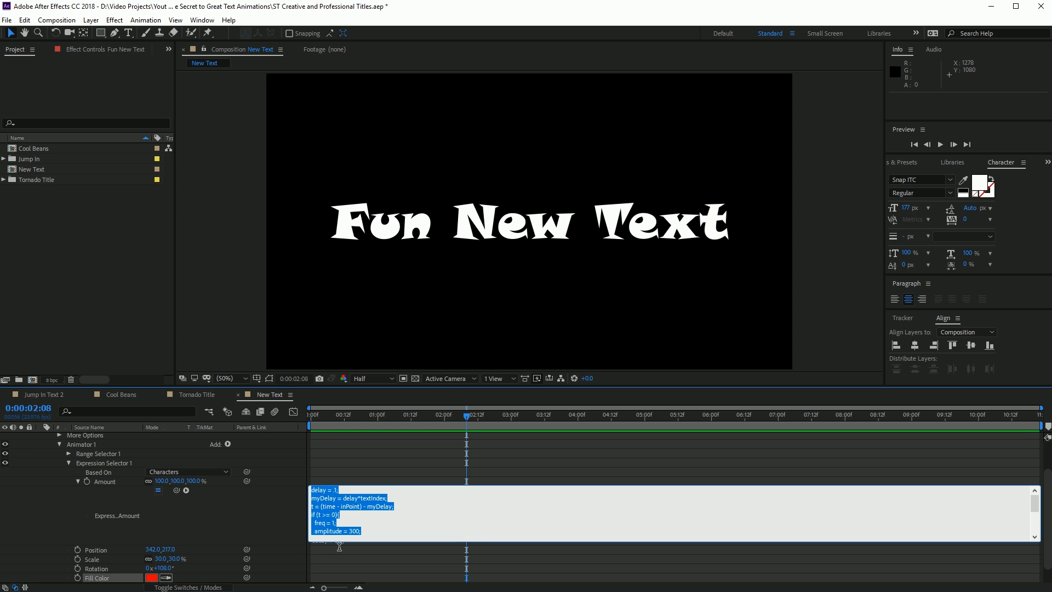
scroll(355, 524, down, 2)
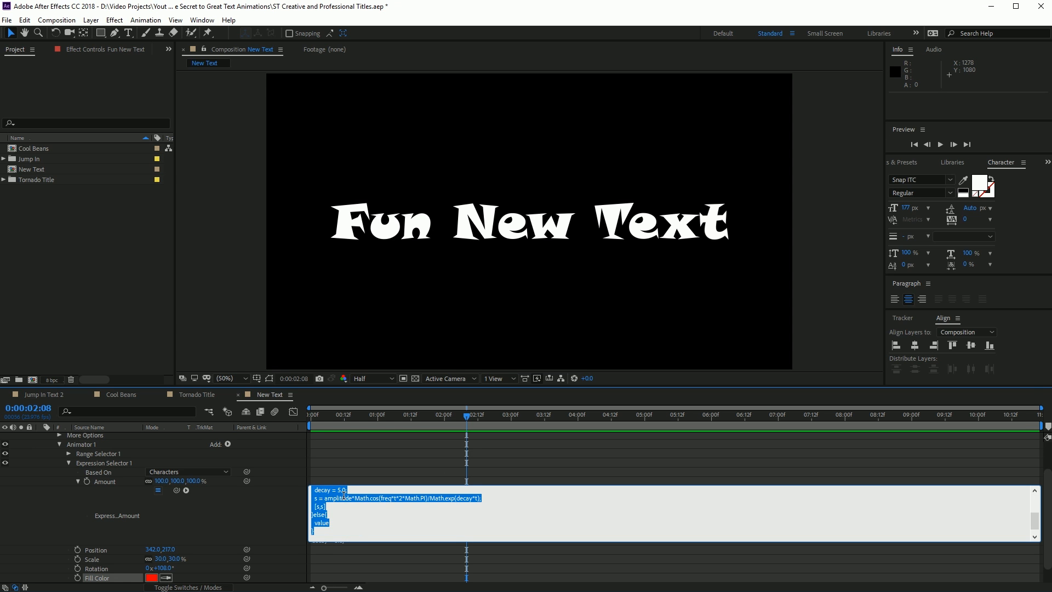
click(341, 491)
key(BackSpace)
text(2)
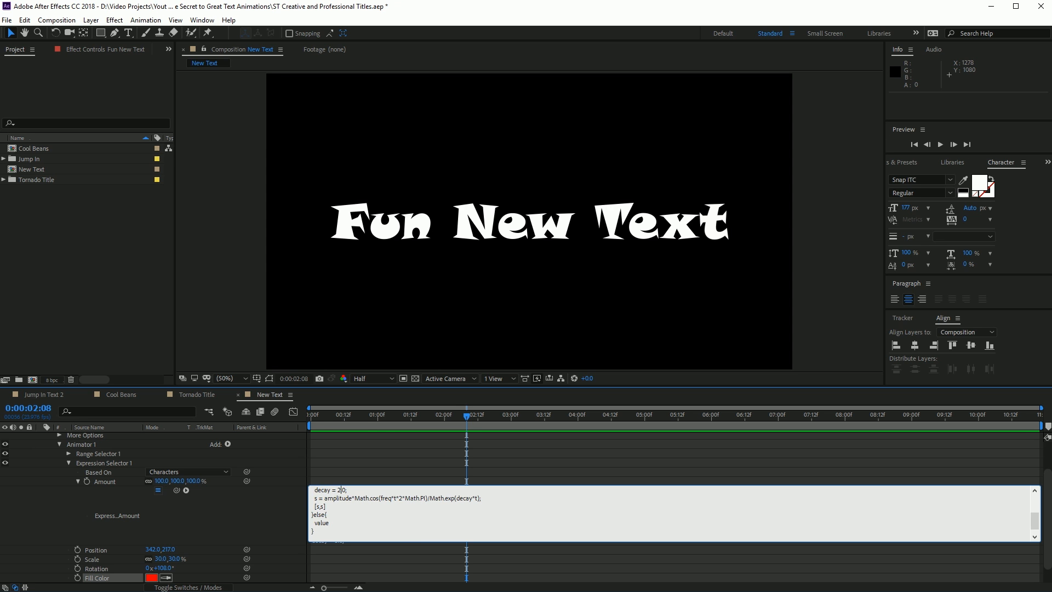
drag(350, 416, 286, 413)
key(space)
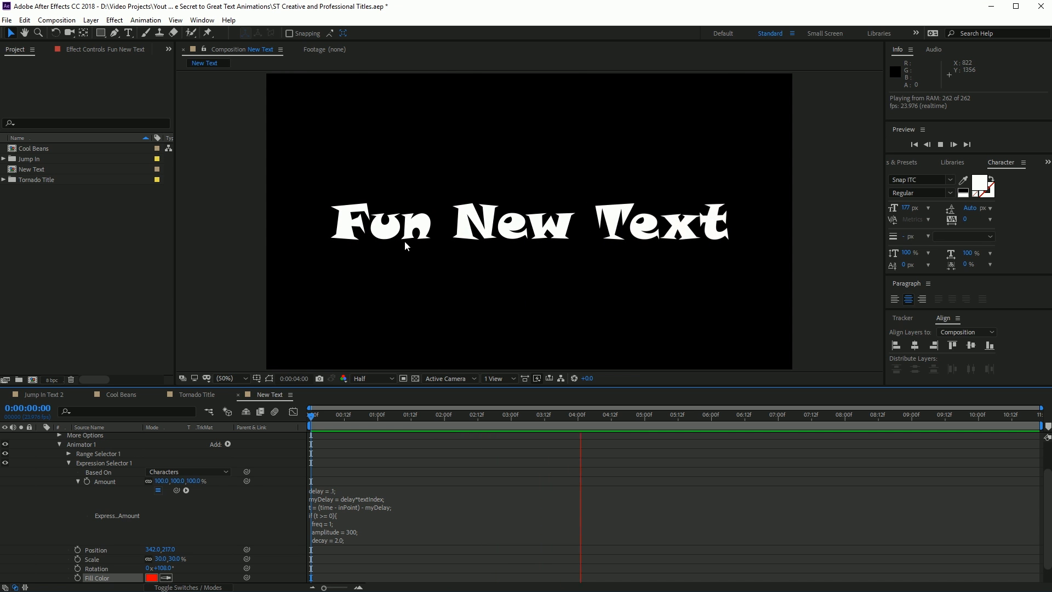
key(space)
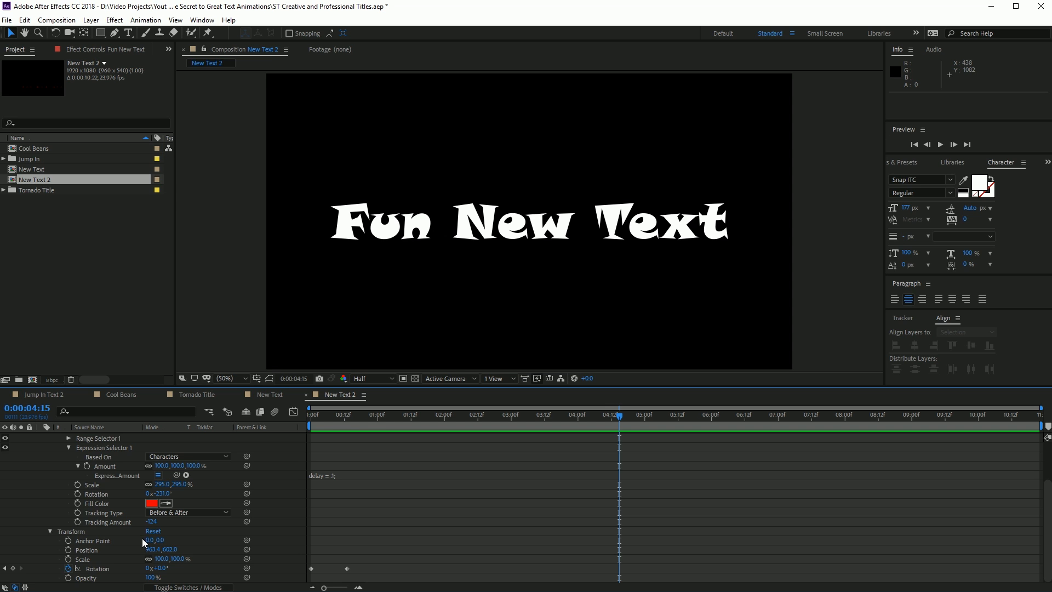
scroll(154, 534, up, 2)
scroll(153, 534, down, 1)
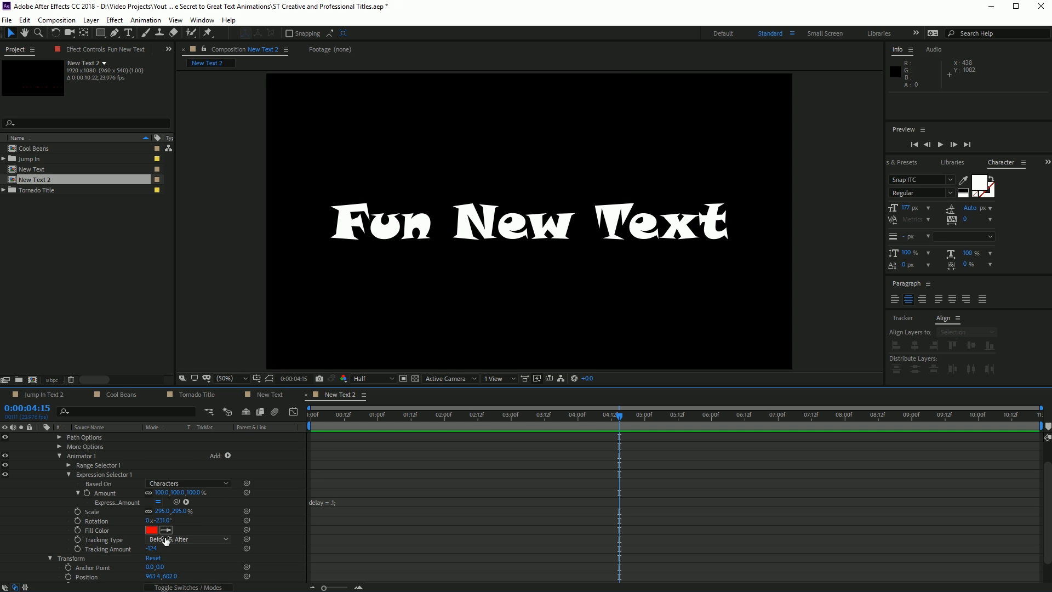